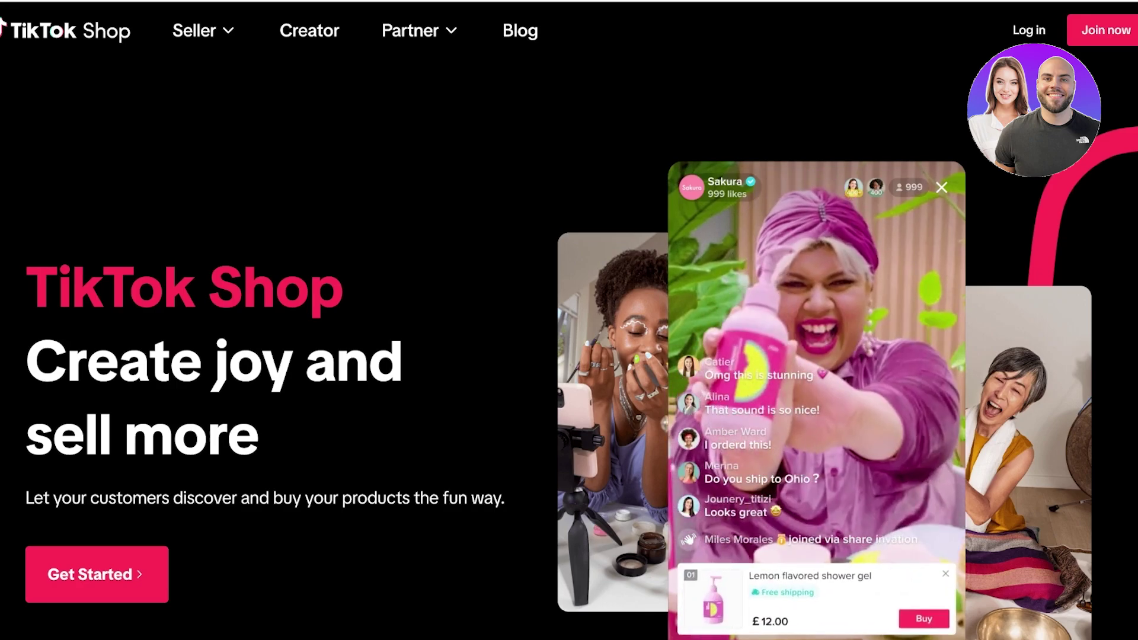
# Scroll the TikTok Shop landing page to the Live shopping, Shoppable videos, Product showcase and Shop tab mockups.
pyautogui.scroll(-2, 569, 332)
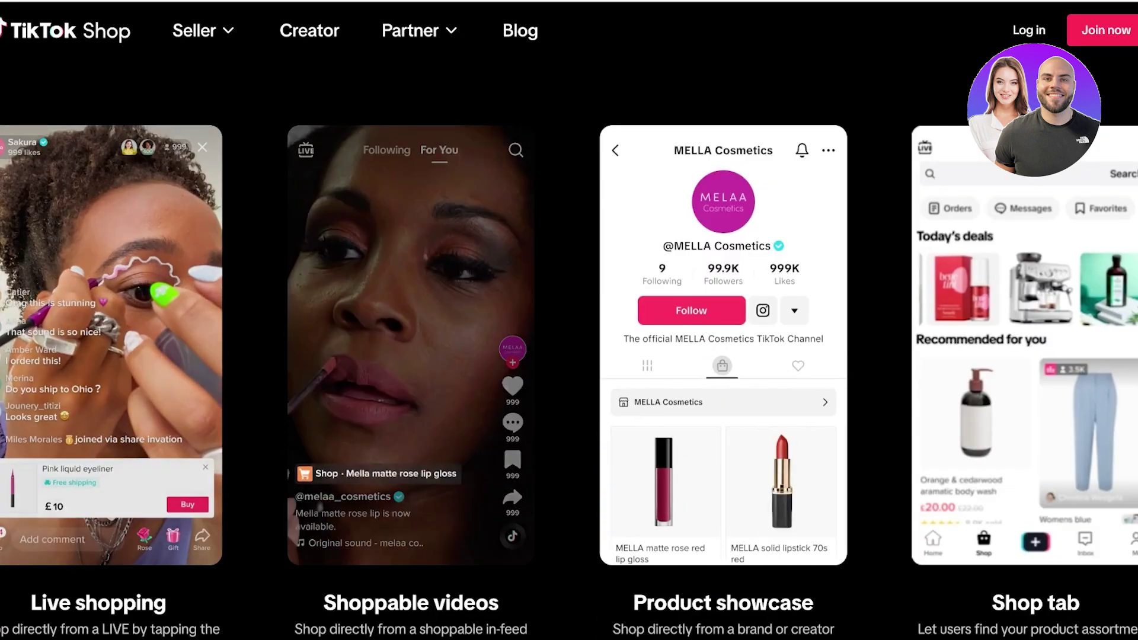
pyautogui.scroll(-3, 569, 349)
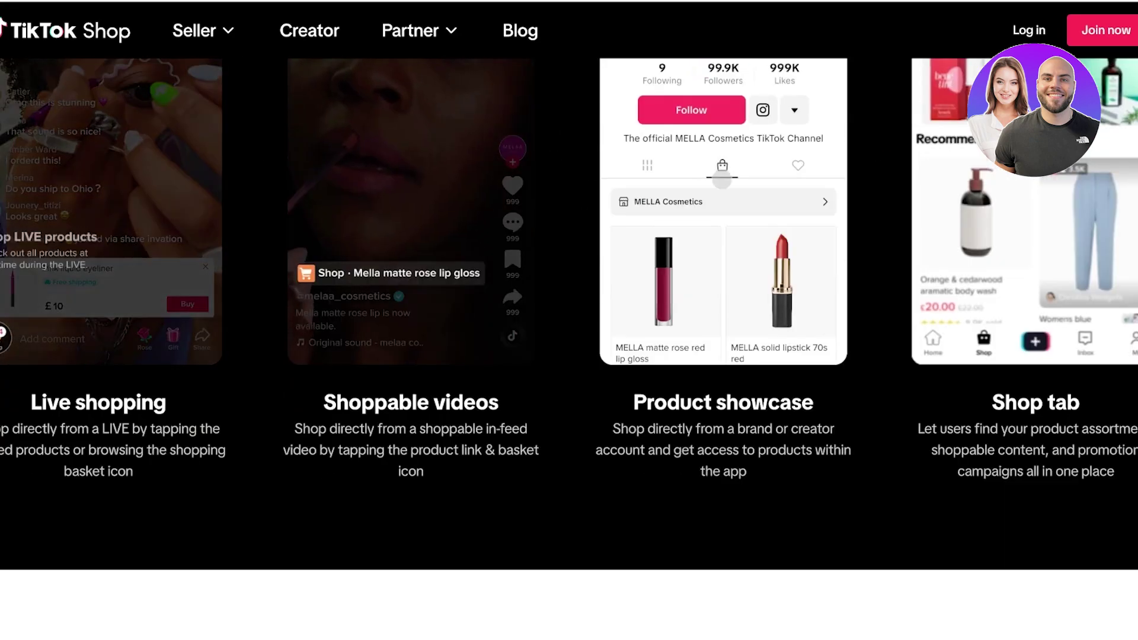
pyautogui.scroll(3, 569, 320)
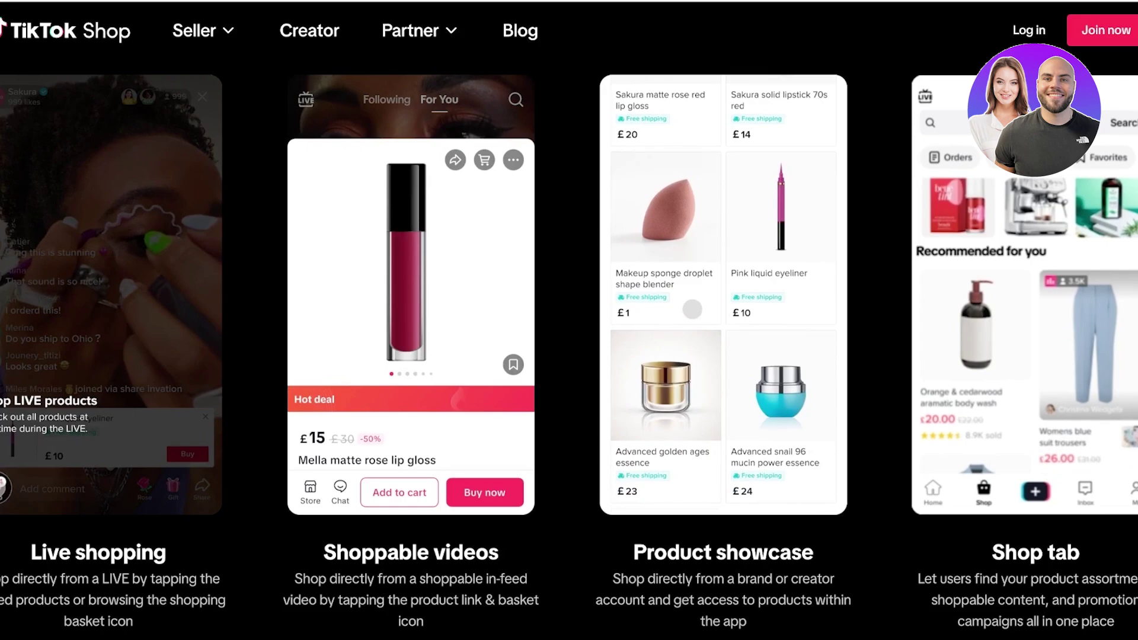
pyautogui.scroll(2, 569, 355)
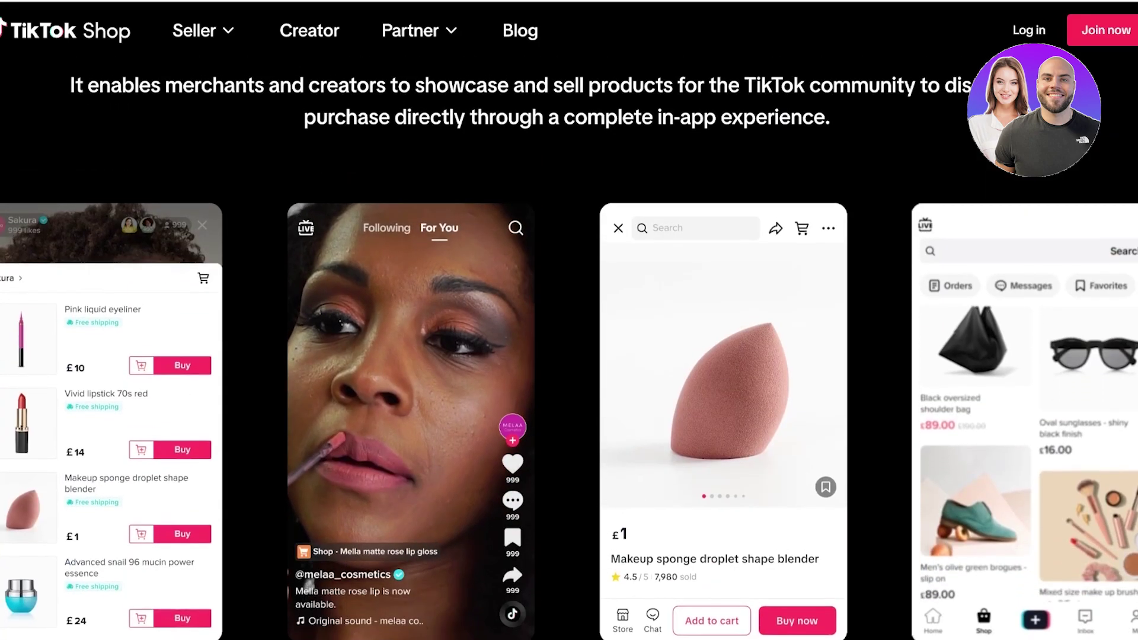
pyautogui.scroll(2, 569, 355)
pyautogui.scroll(-2, 570, 356)
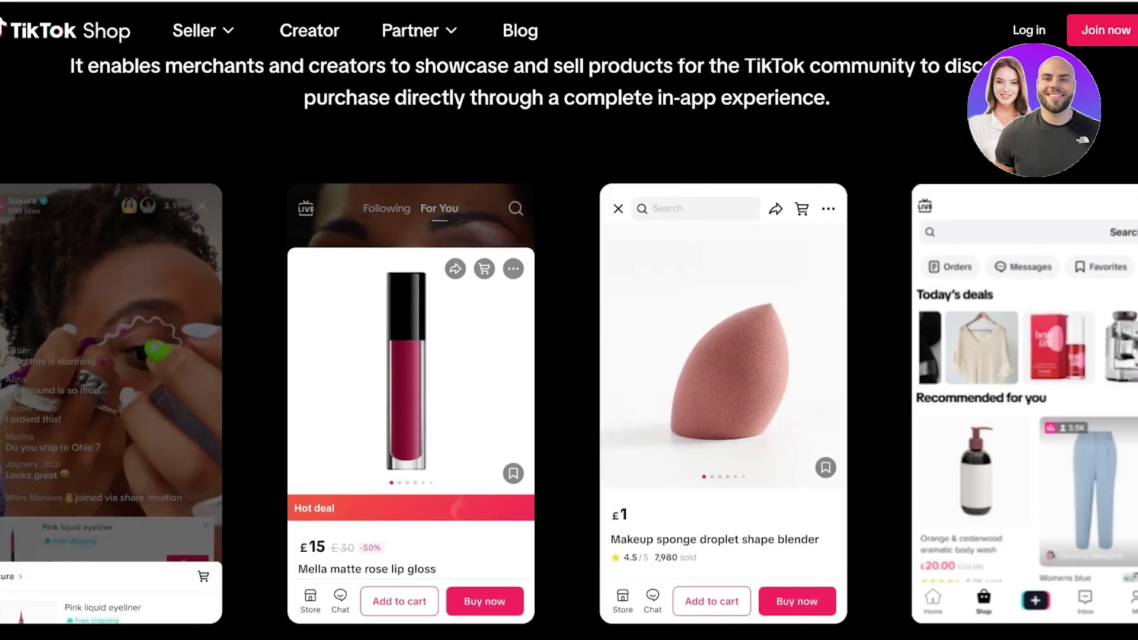
pyautogui.scroll(-2, 569, 356)
pyautogui.scroll(-2, 569, 357)
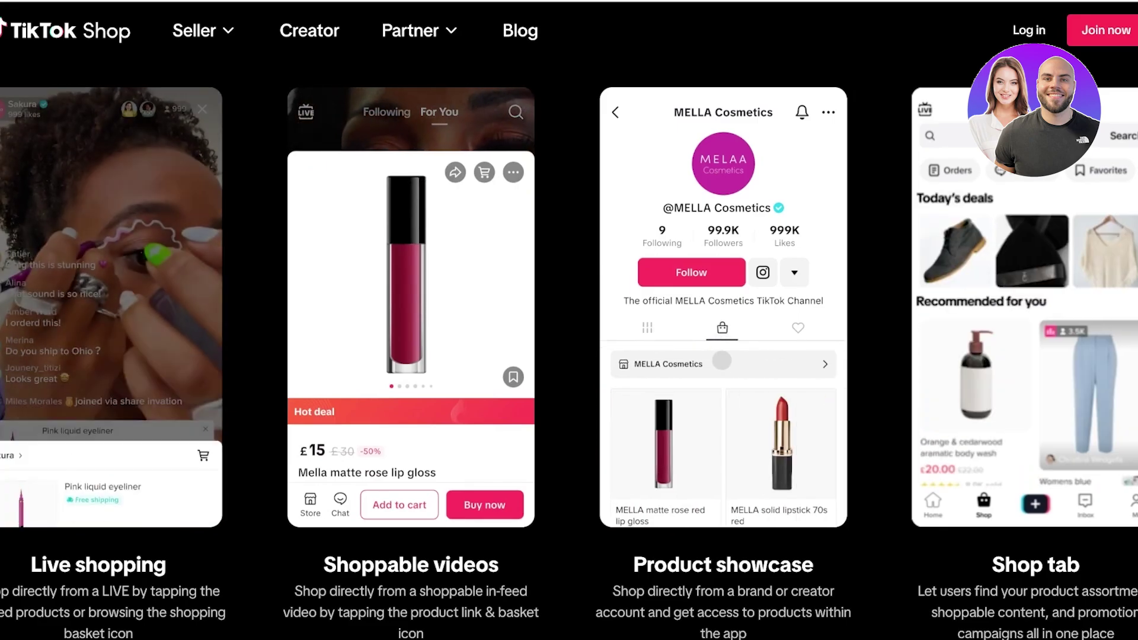
# Scroll to the Seller section and follow Learn more to the Seller Center regional login portal.
pyautogui.scroll(-4, 568, 321)
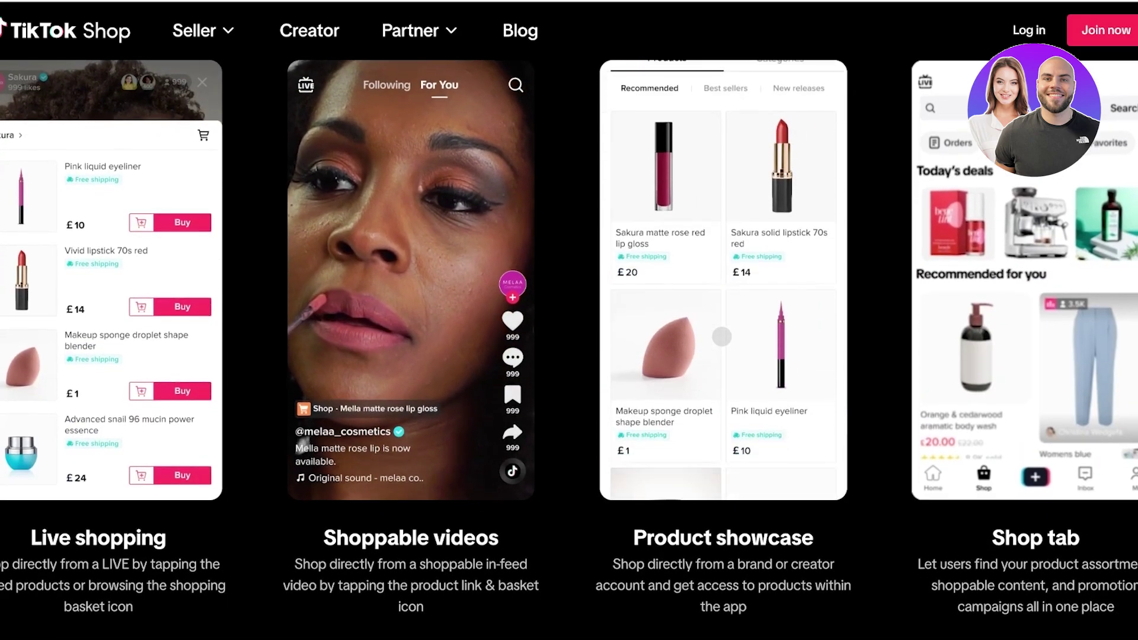
pyautogui.scroll(-15, 569, 320)
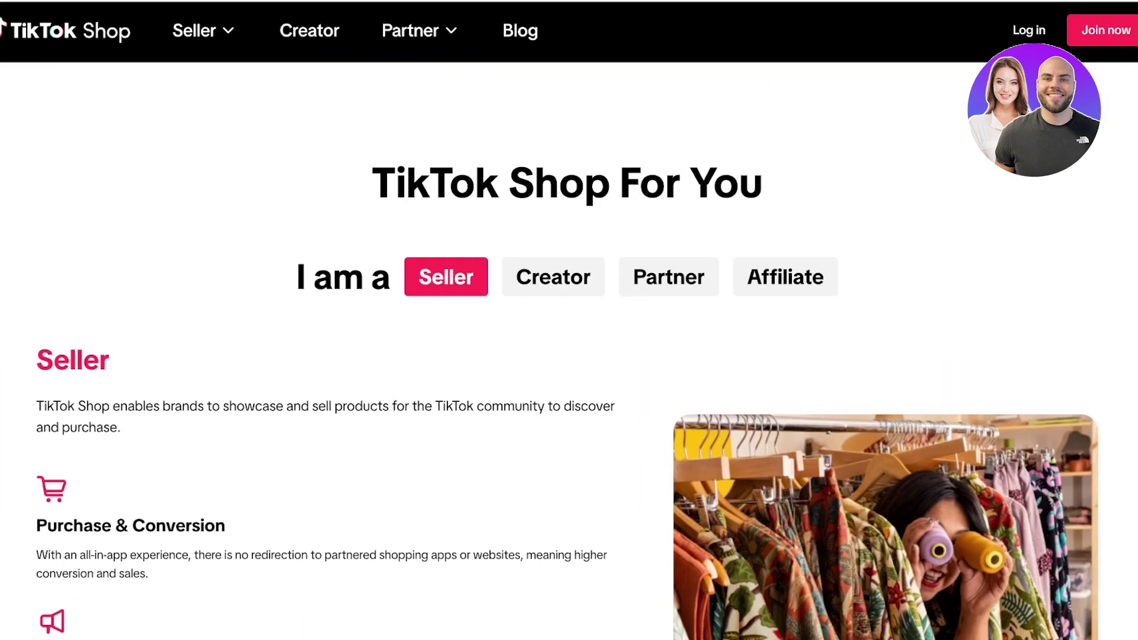
pyautogui.scroll(-20, 569, 320)
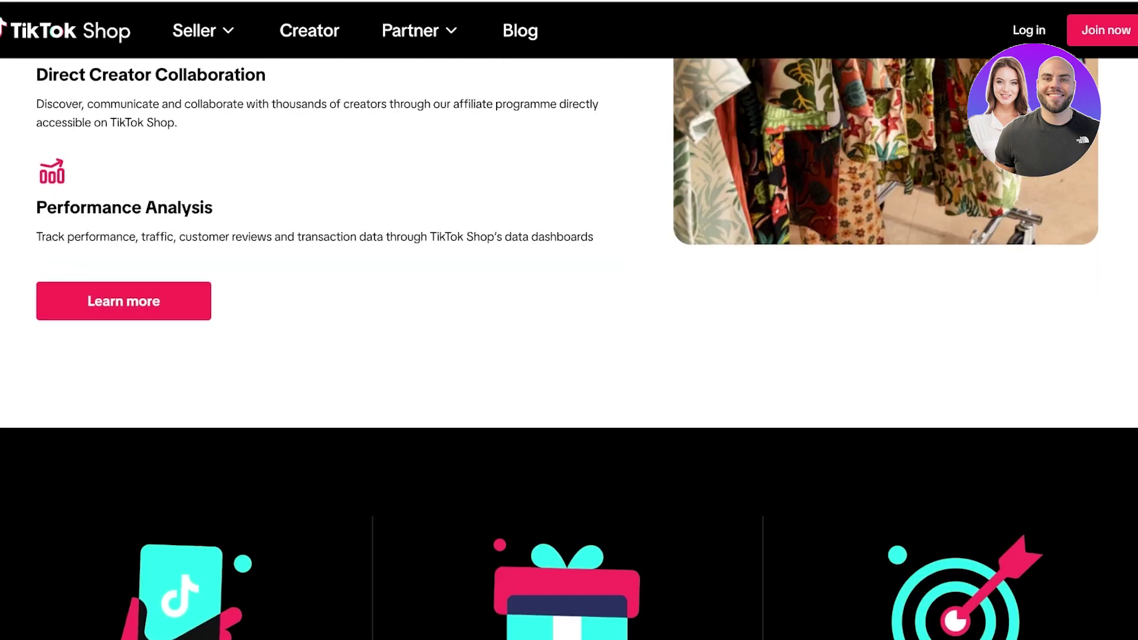
pyautogui.scroll(20, 569, 320)
pyautogui.scroll(14, 569, 320)
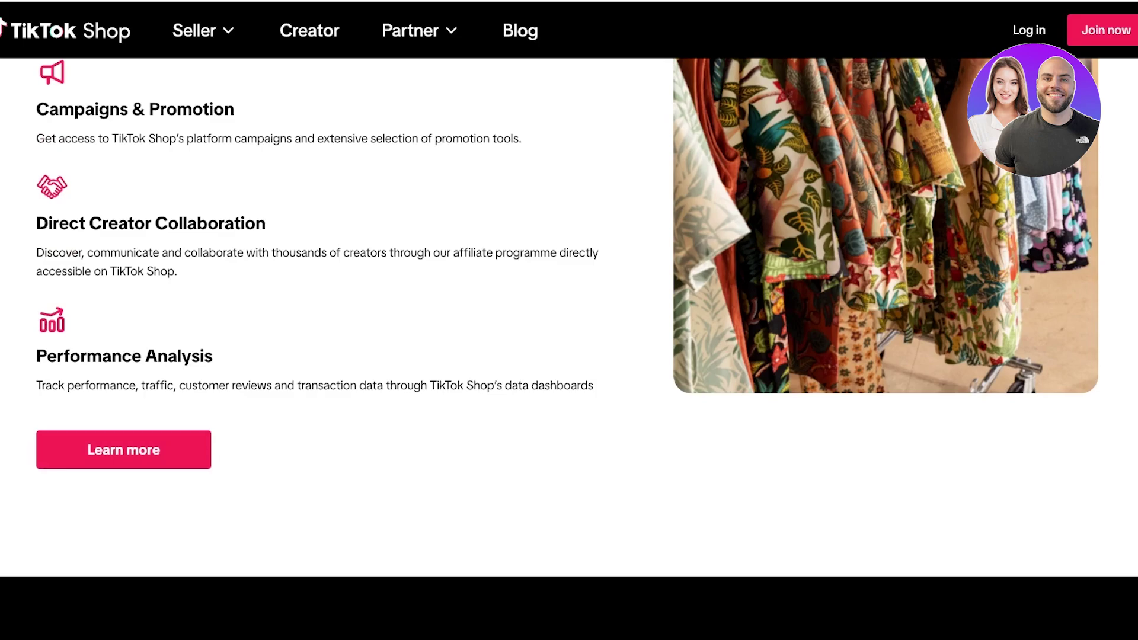
pyautogui.click(123, 449)
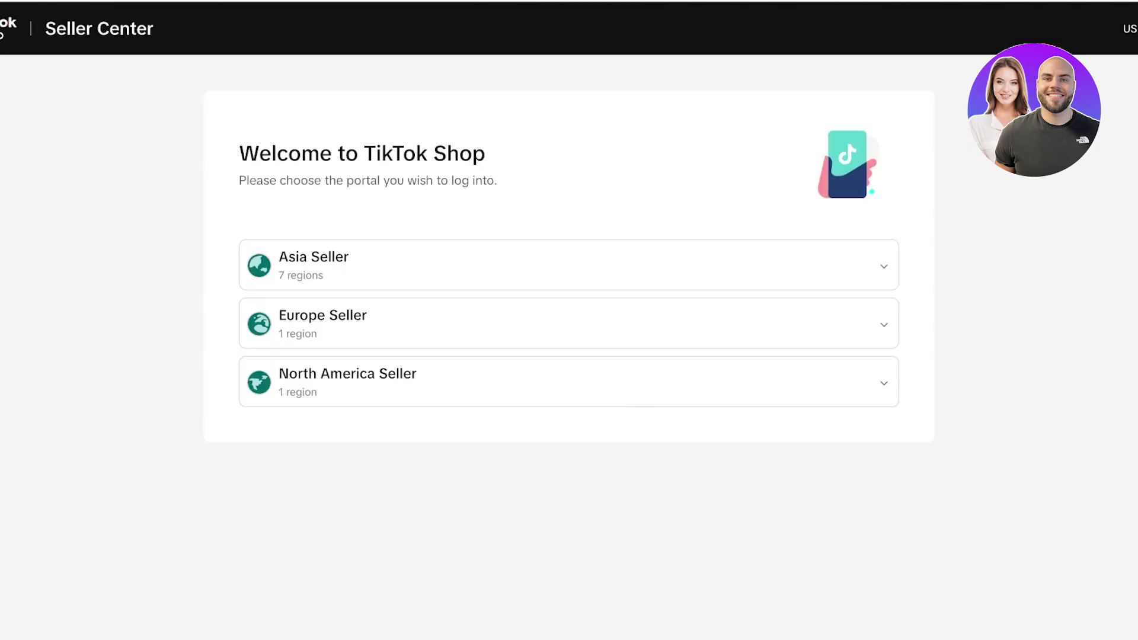
# Expand Asia Seller, enter the Global Selling Seller portal, and switch to email login.
pyautogui.click(570, 265)
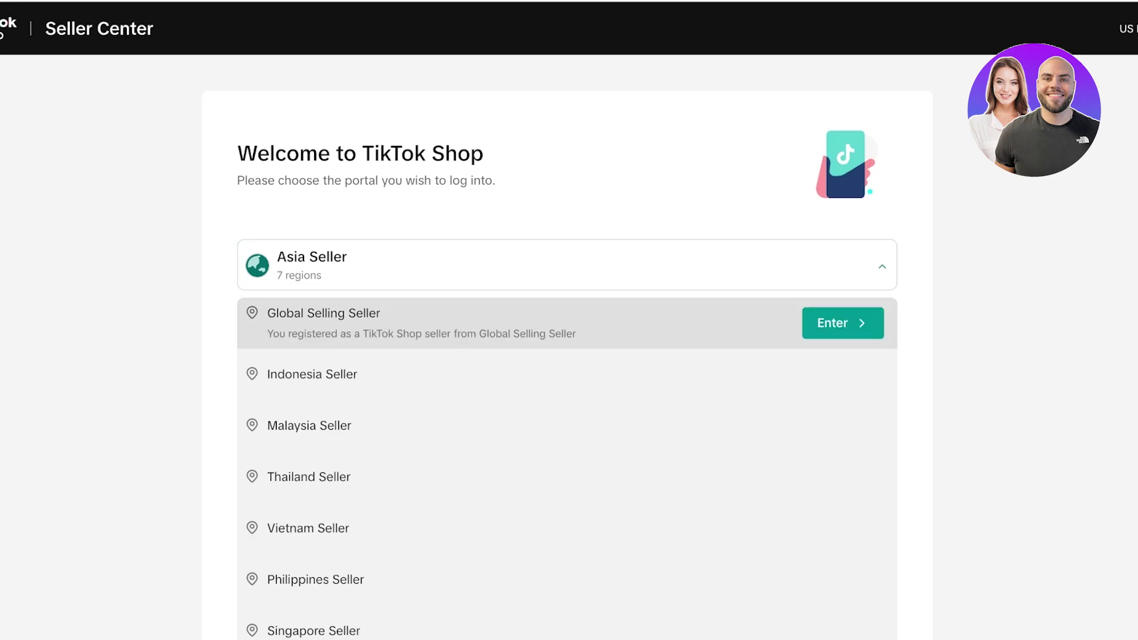
pyautogui.scroll(-3, 569, 320)
pyautogui.click(843, 123)
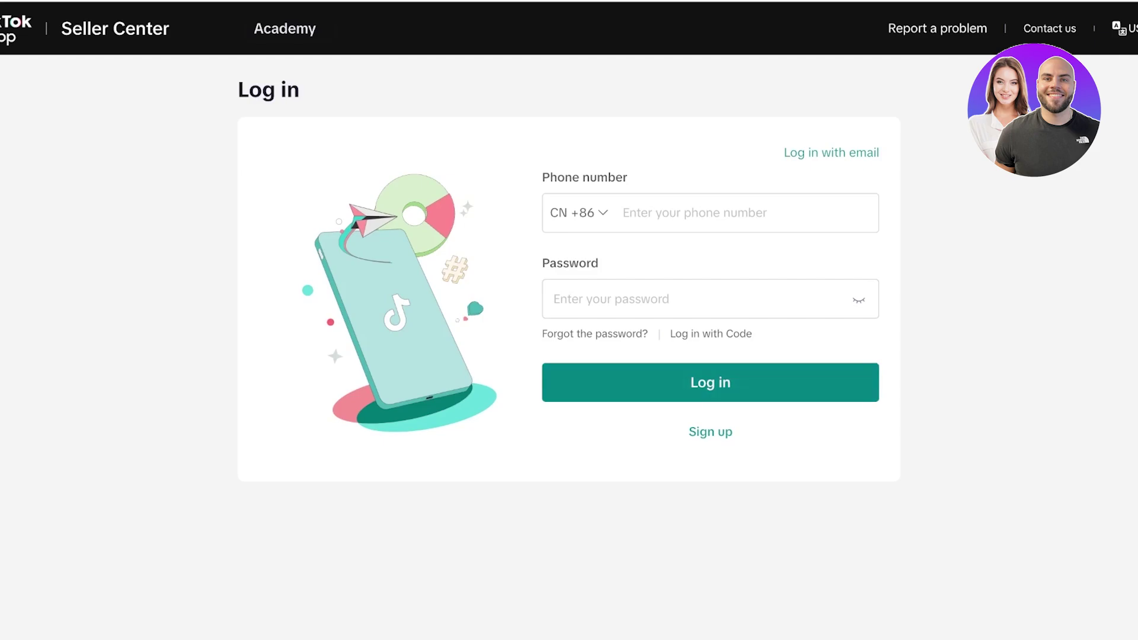
pyautogui.click(710, 382)
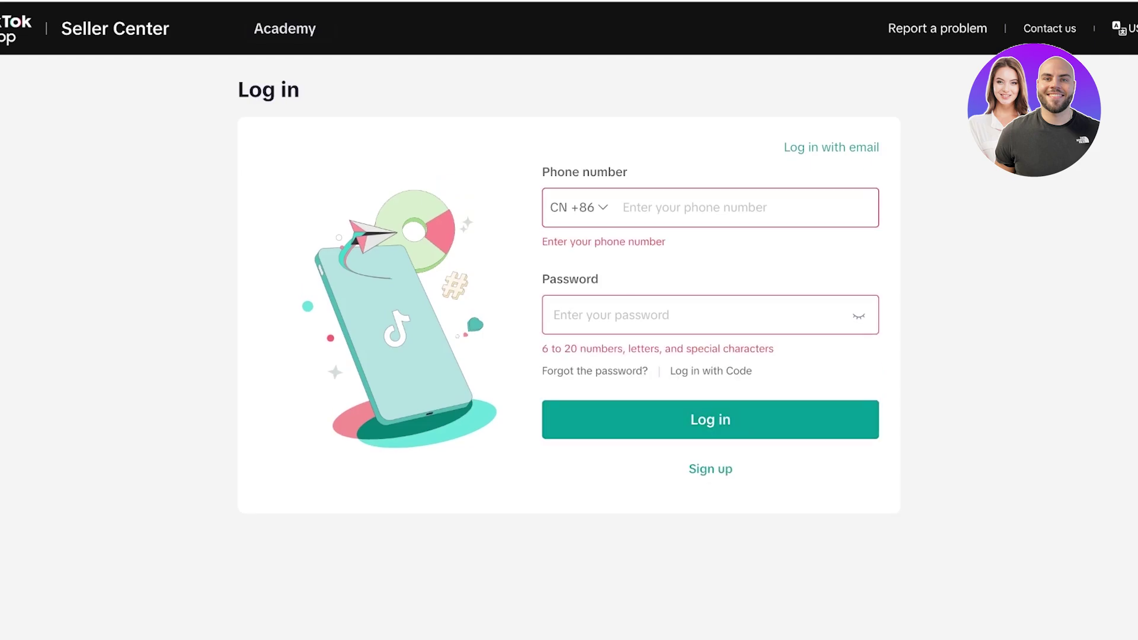
pyautogui.click(831, 148)
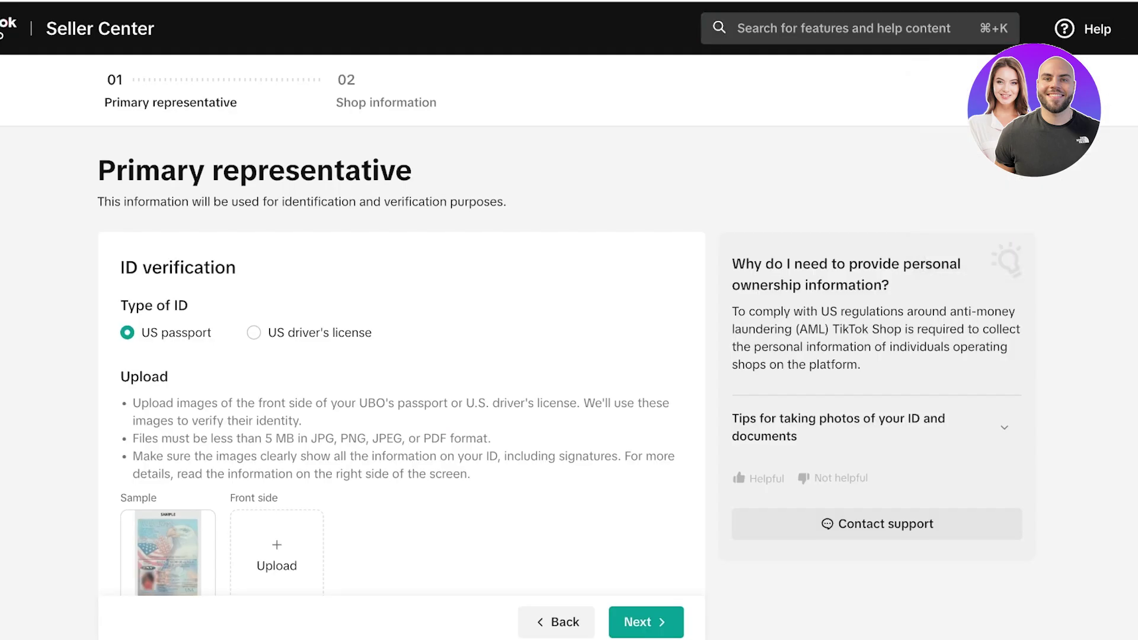
# Go back from the Primary representative ID step to the business type question.
pyautogui.moveTo(1135, 29)
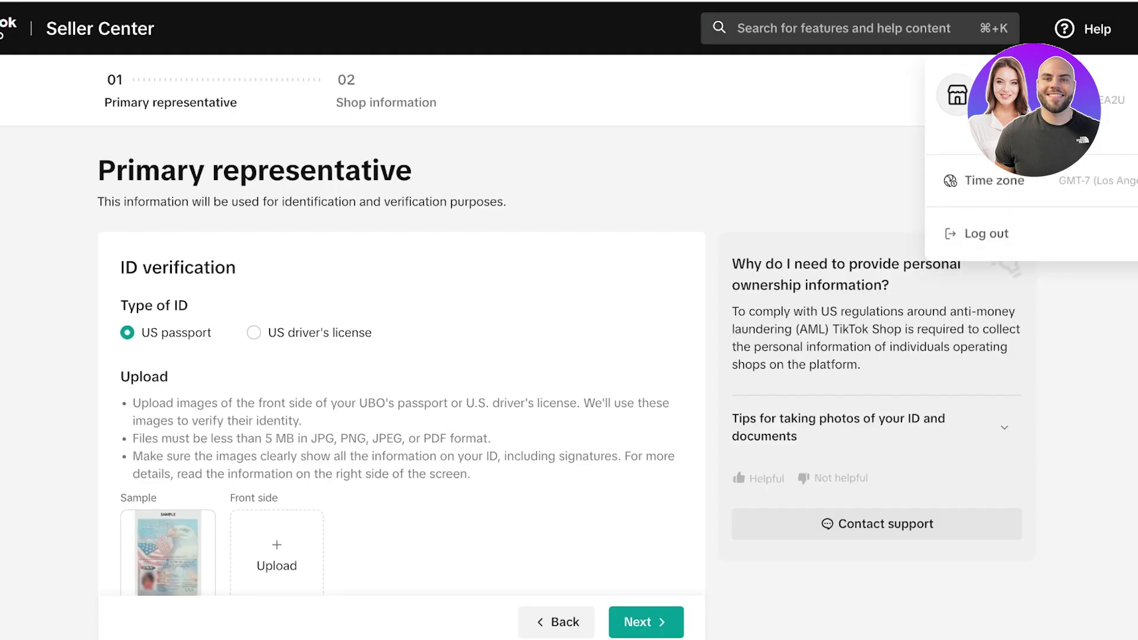
pyautogui.scroll(-3, 569, 340)
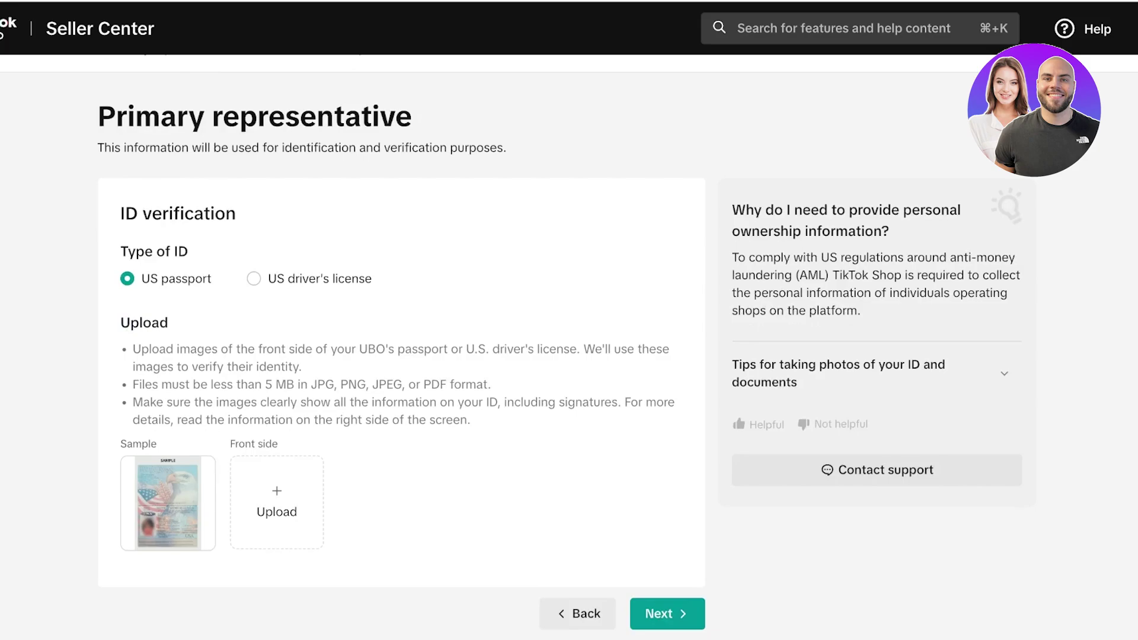
pyautogui.click(578, 569)
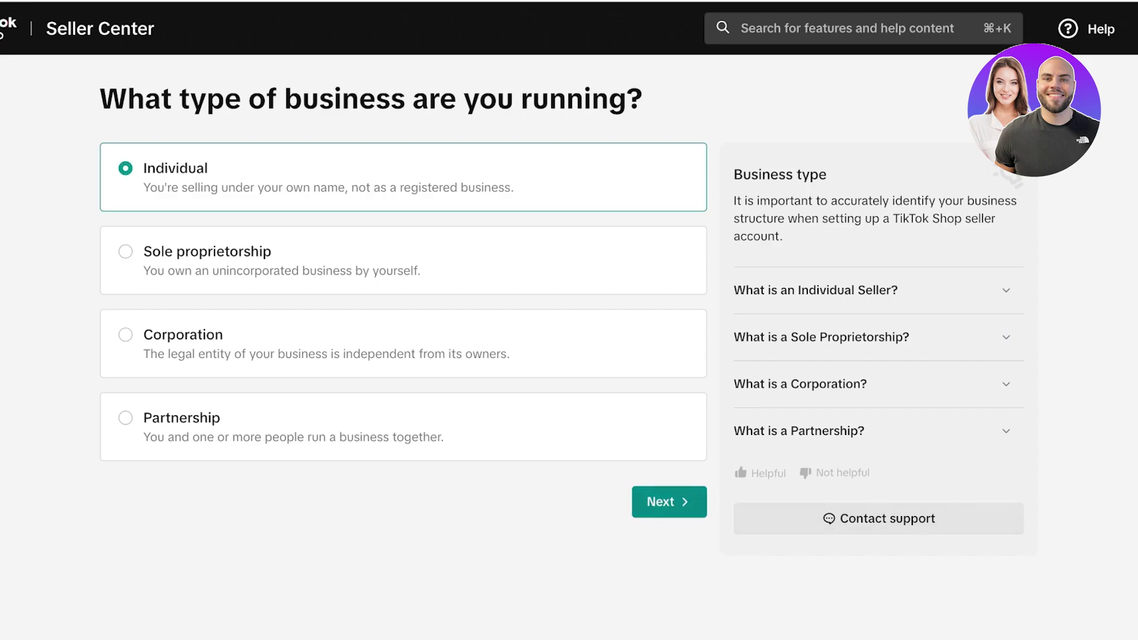
# Pick US driver's license as the ID type, then try continuing without selecting a state.
pyautogui.click(669, 502)
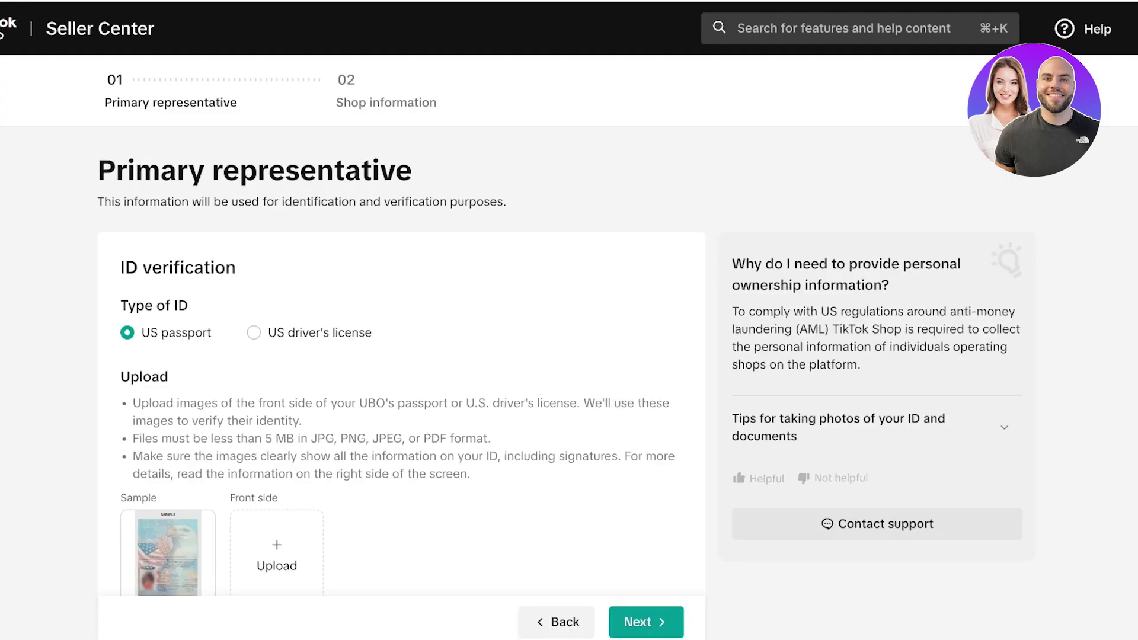
pyautogui.scroll(-2, 561, 326)
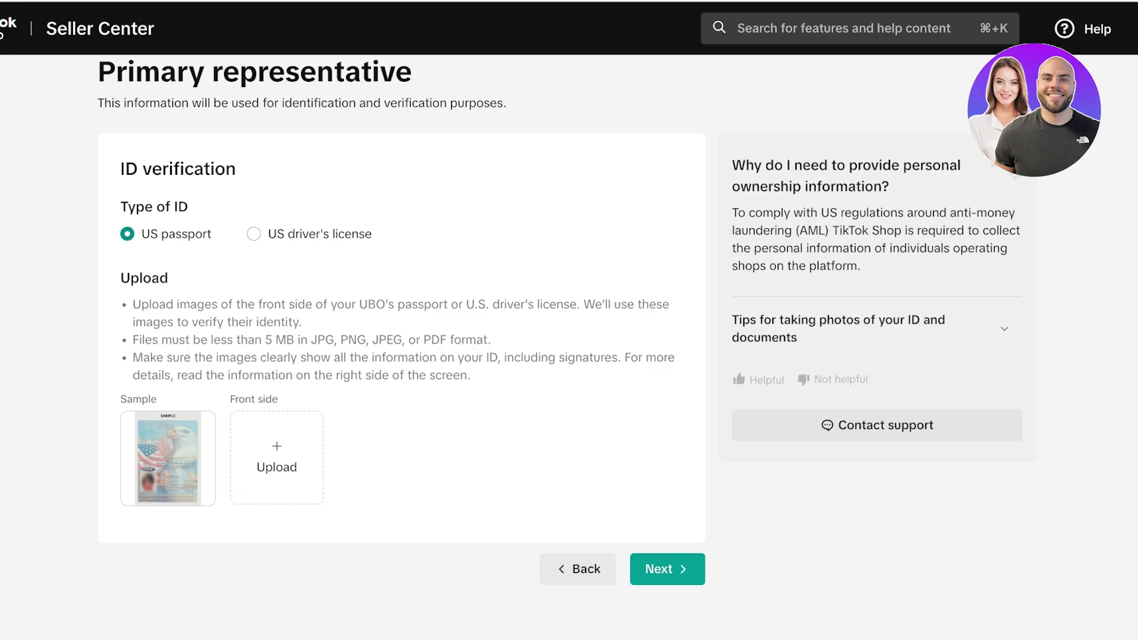
pyautogui.click(254, 233)
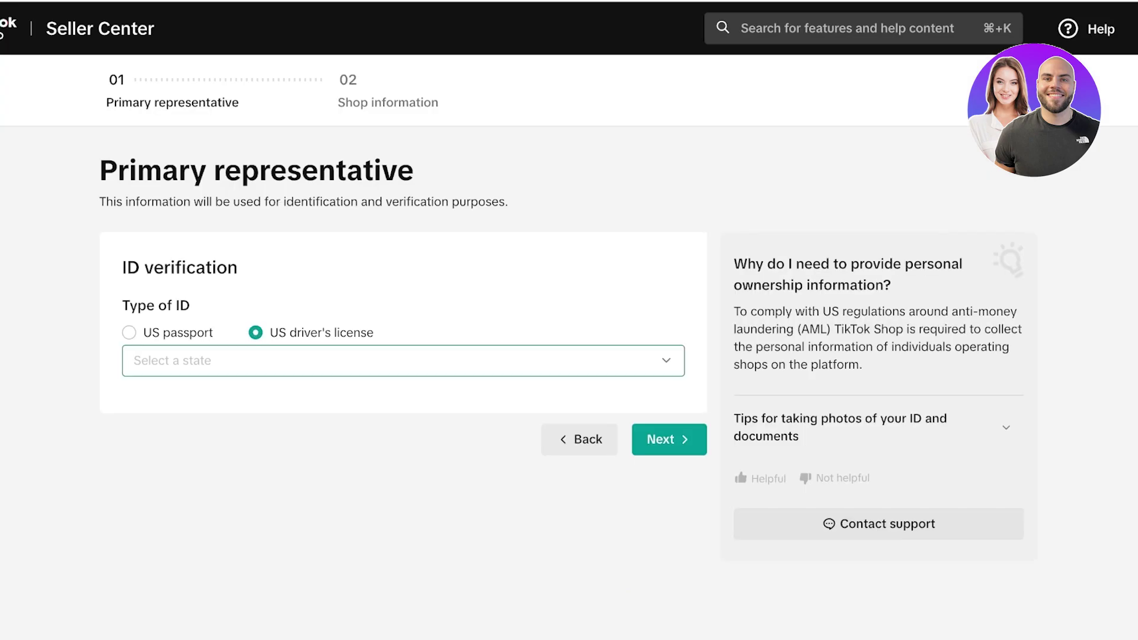
pyautogui.click(402, 360)
pyautogui.click(669, 458)
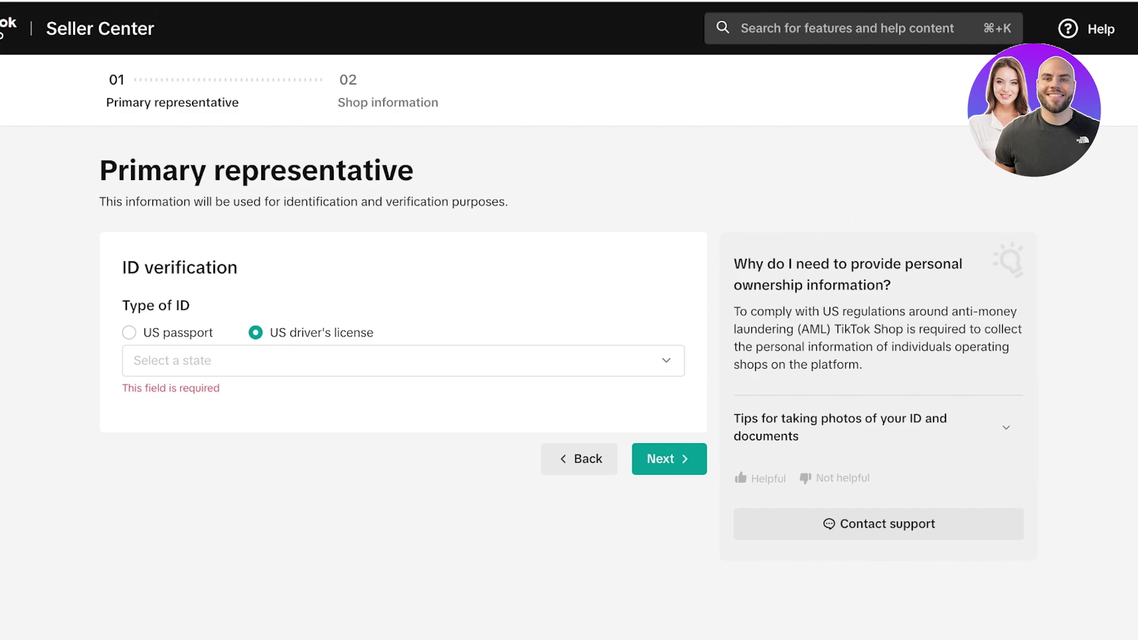
pyautogui.moveTo(1136, 28)
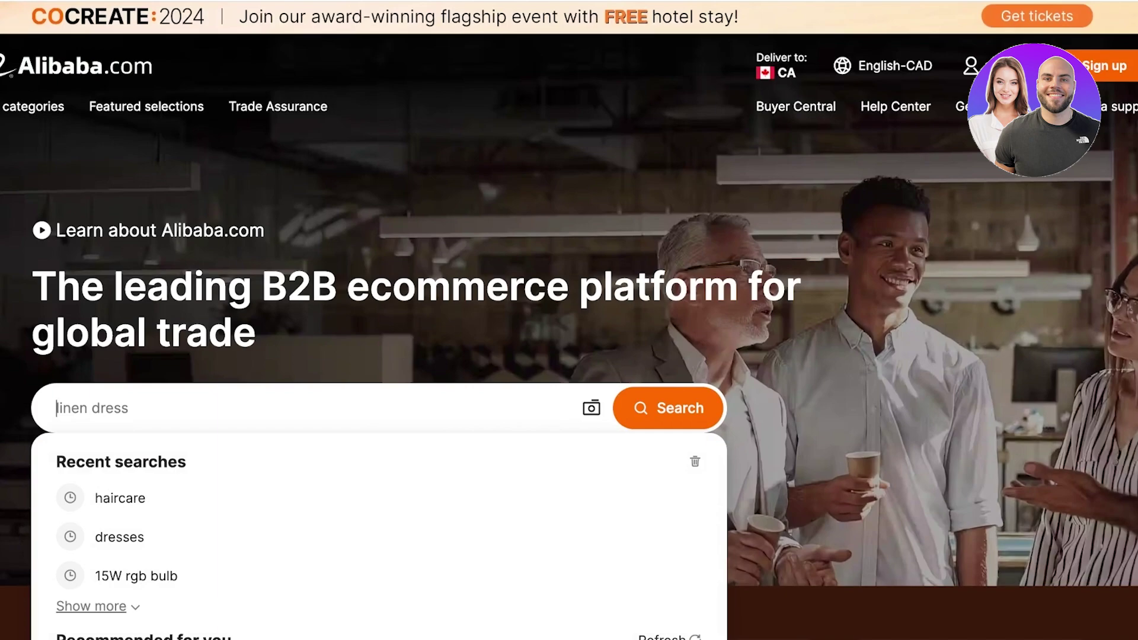
# Search Alibaba for 'dresses' and scroll through the results.
pyautogui.write('dresses')
pyautogui.press('Return')
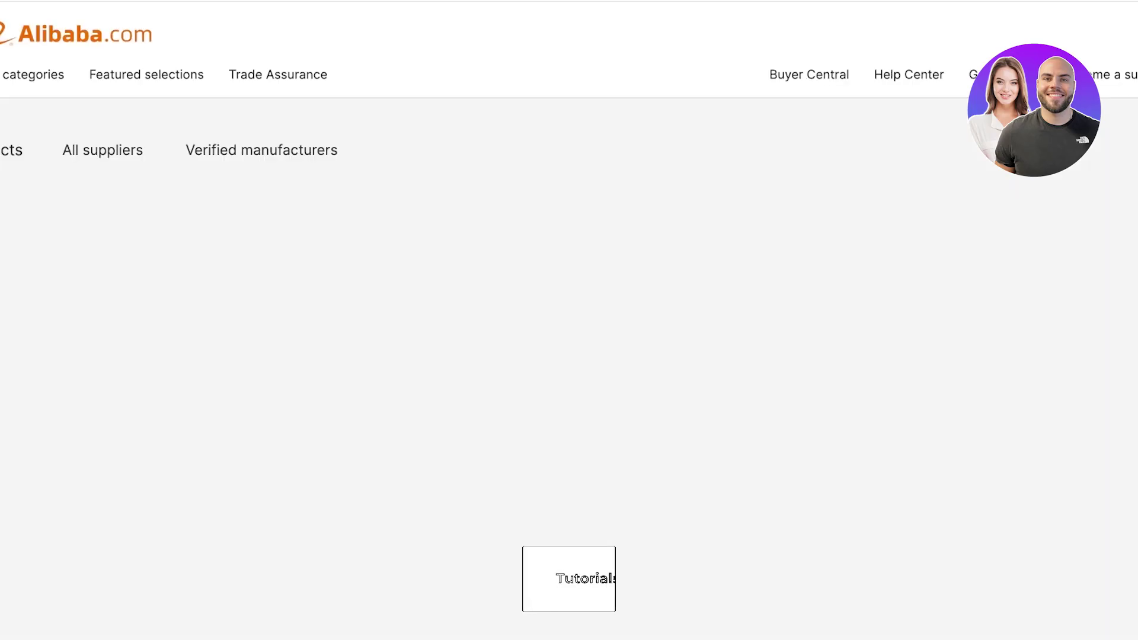
pyautogui.scroll(-6, 569, 320)
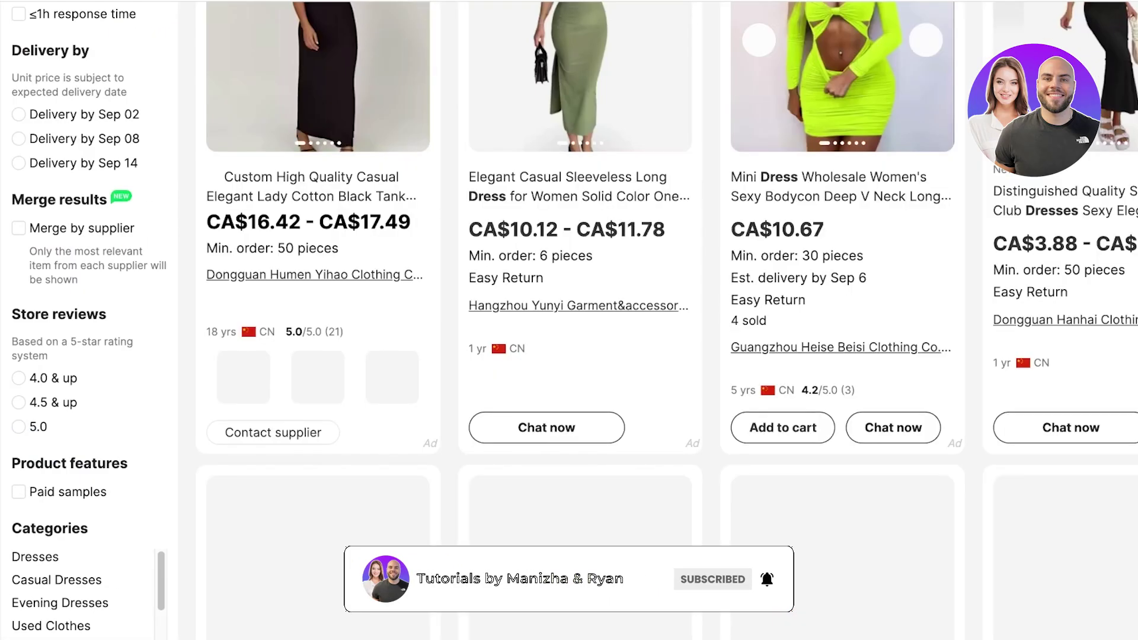
pyautogui.scroll(4, 842, 237)
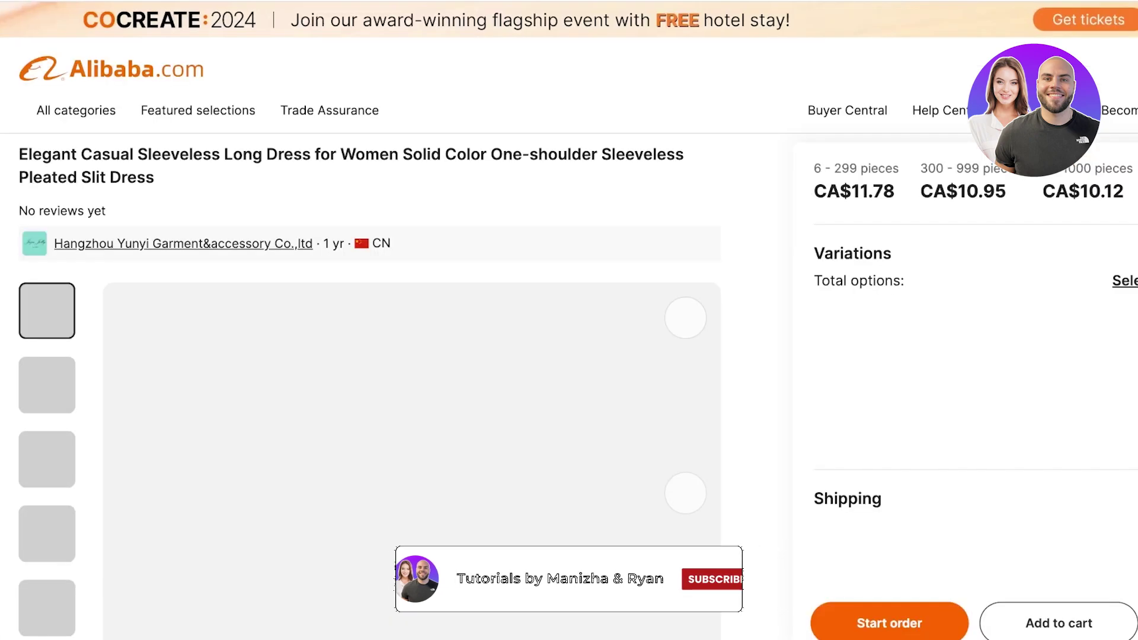
pyautogui.scroll(-7, 570, 321)
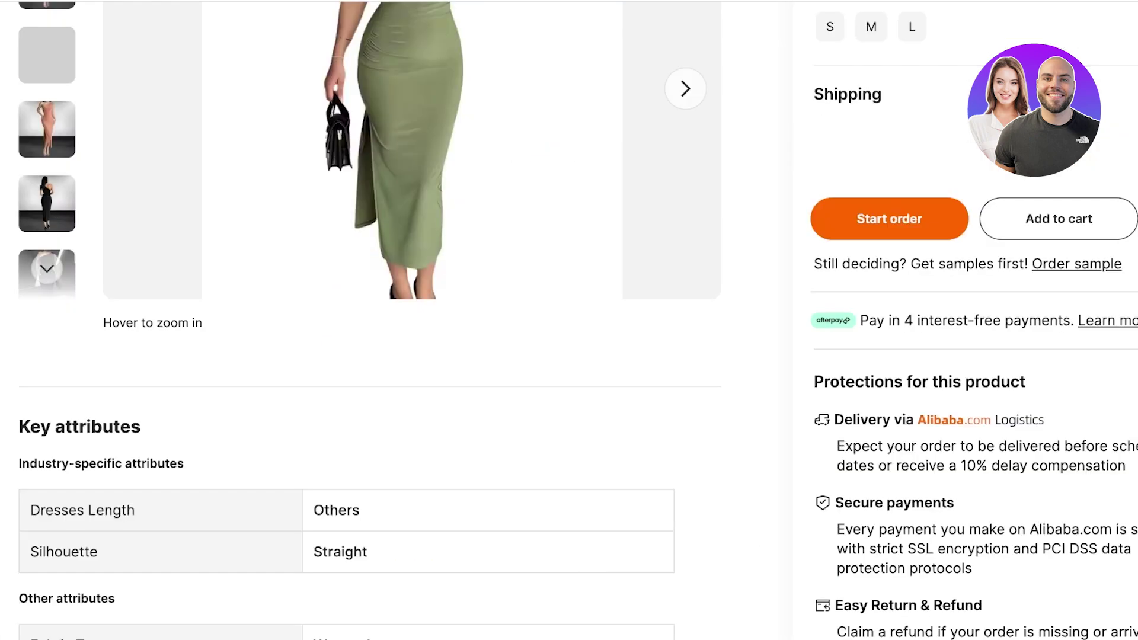
pyautogui.scroll(-10, 367, 321)
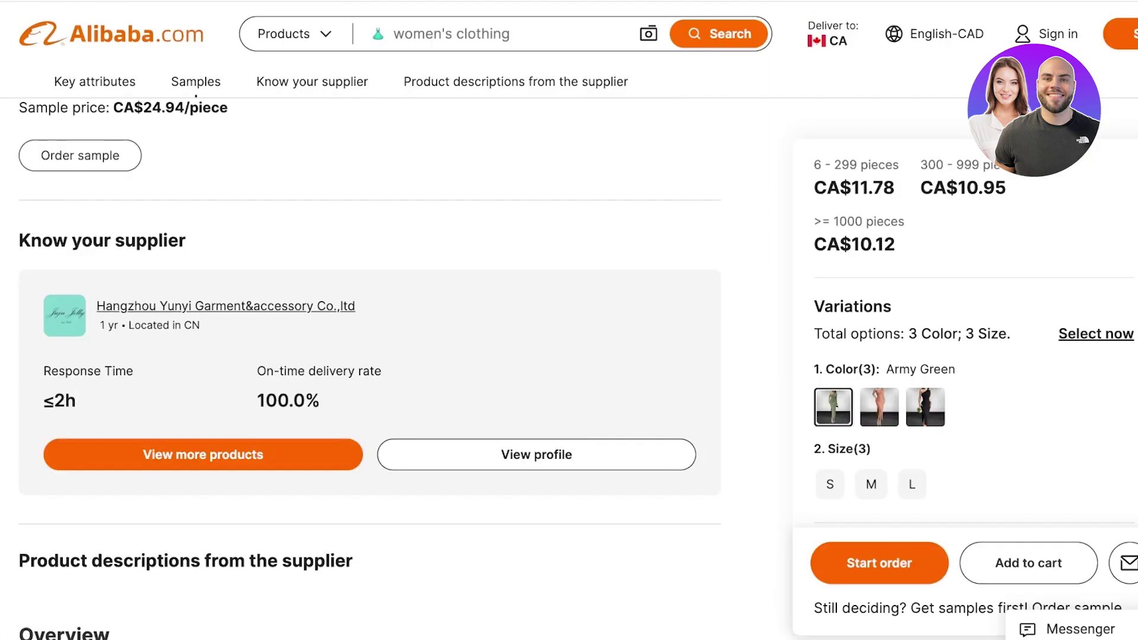
pyautogui.scroll(-5, 367, 320)
pyautogui.scroll(5, 367, 320)
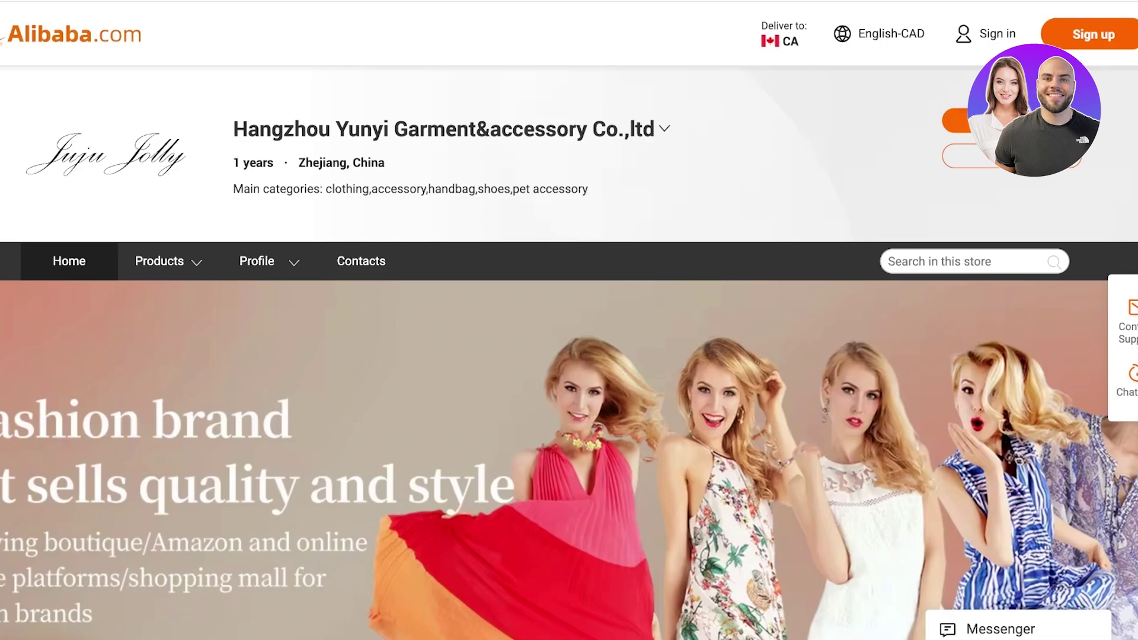
# Browse the JUJU JOLLY store's Product Categories, New Product and Brand New sections.
pyautogui.scroll(-4, 569, 320)
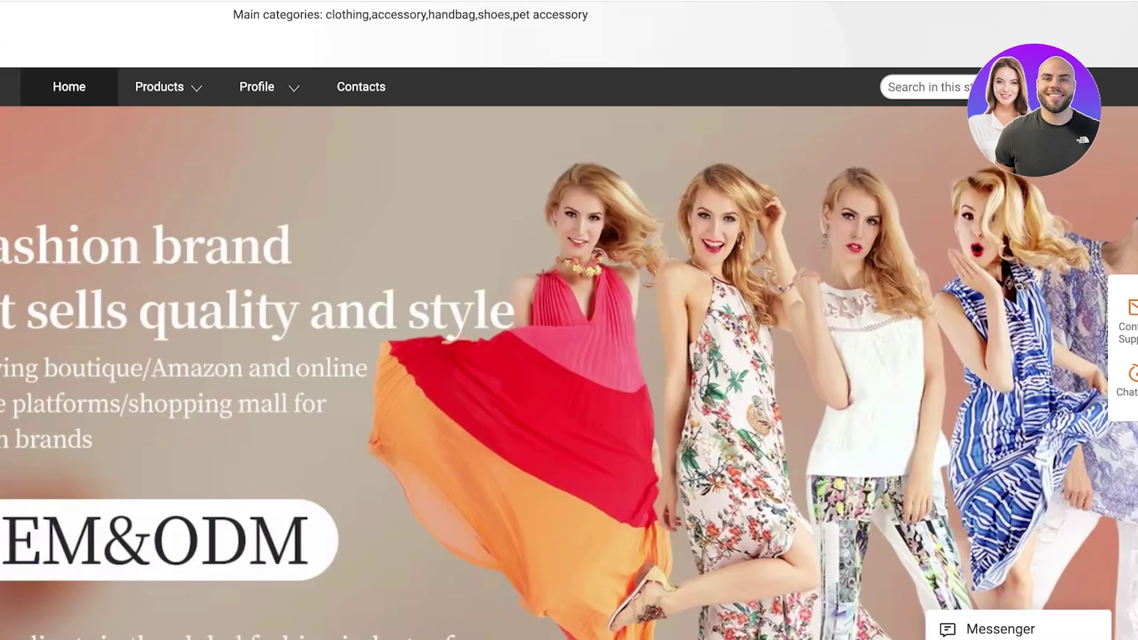
pyautogui.scroll(-7, 570, 320)
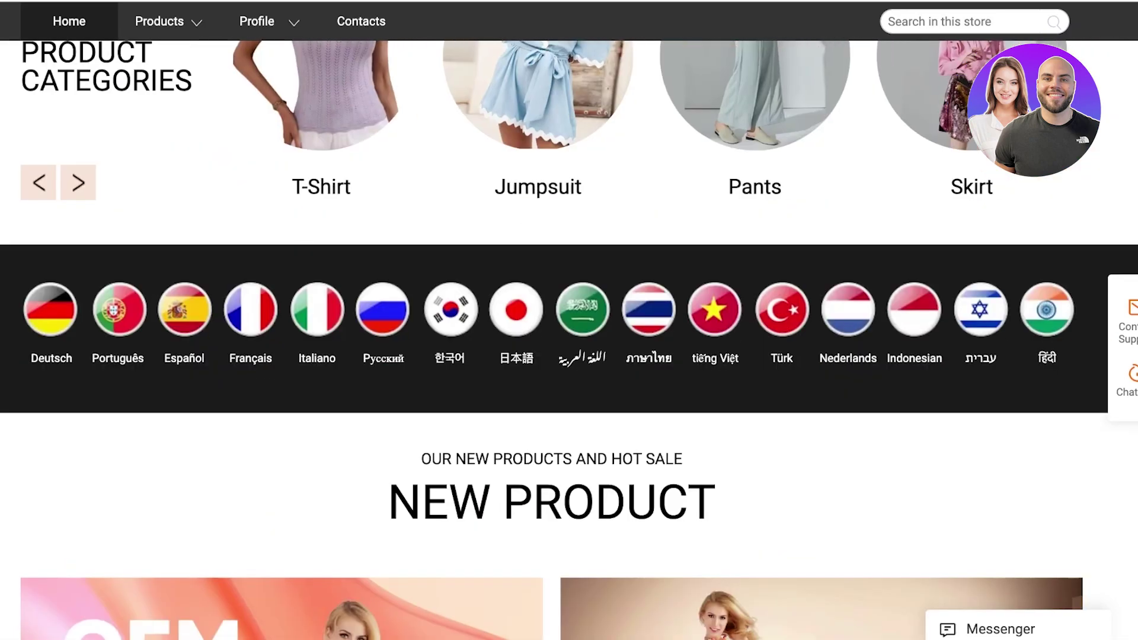
pyautogui.scroll(-3, 569, 320)
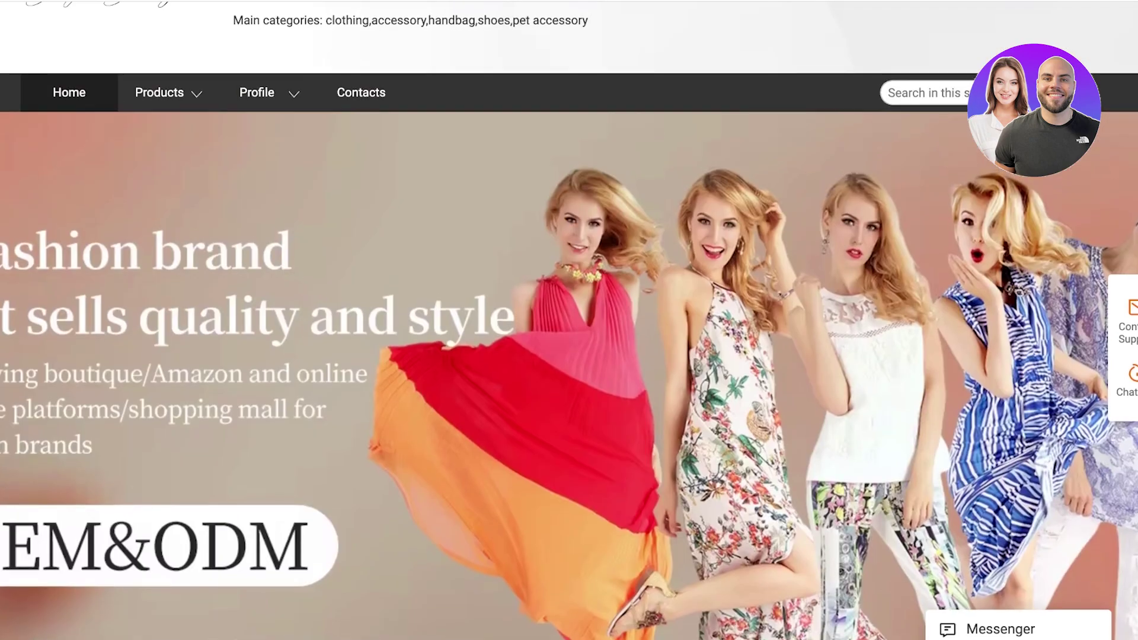
pyautogui.scroll(-10, 569, 320)
pyautogui.scroll(-8, 568, 320)
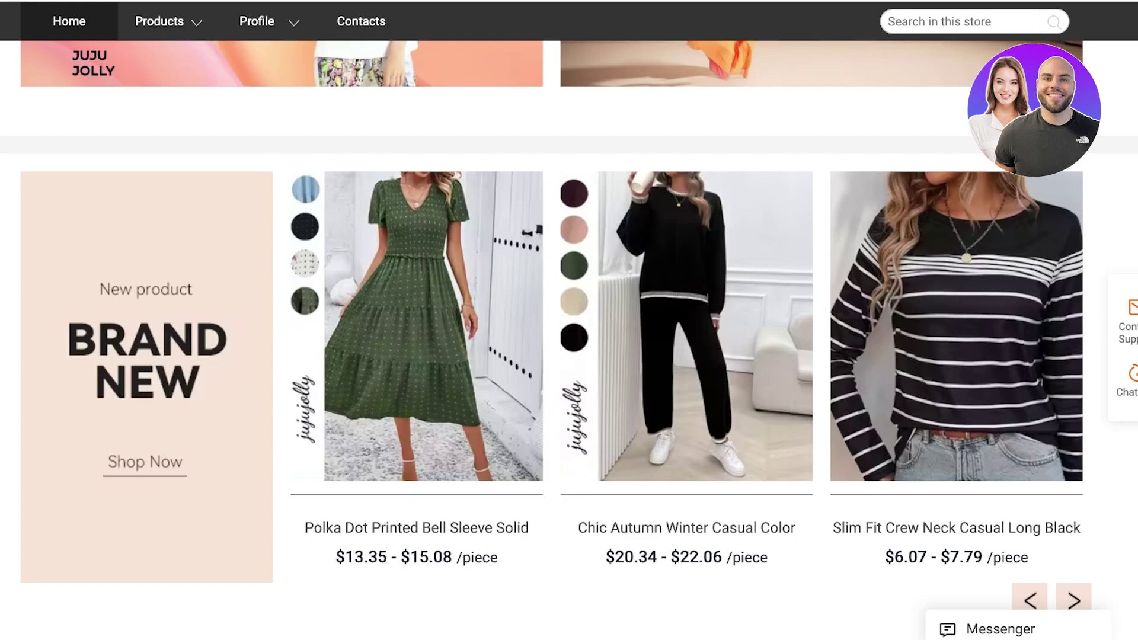
pyautogui.scroll(-3, 569, 320)
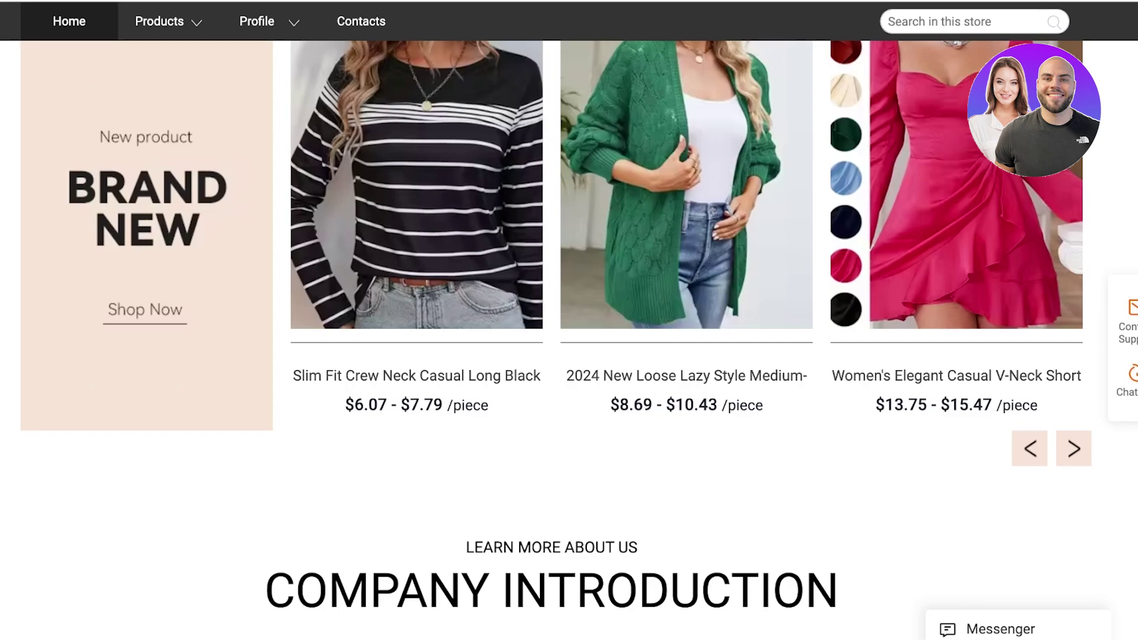
pyautogui.scroll(5, 570, 321)
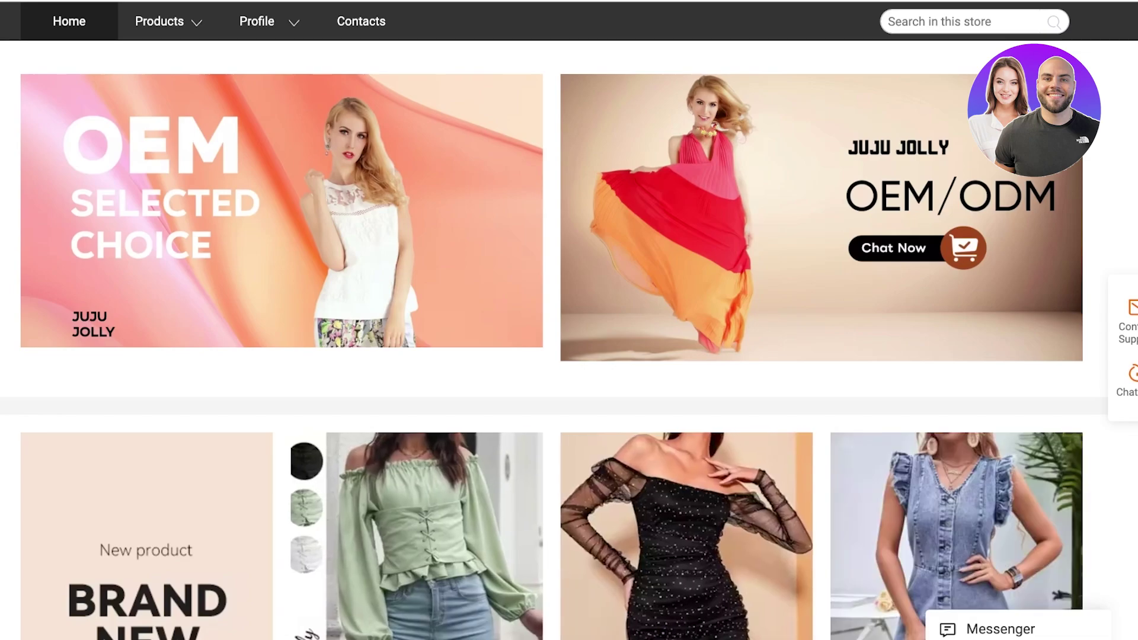
pyautogui.scroll(10, 570, 320)
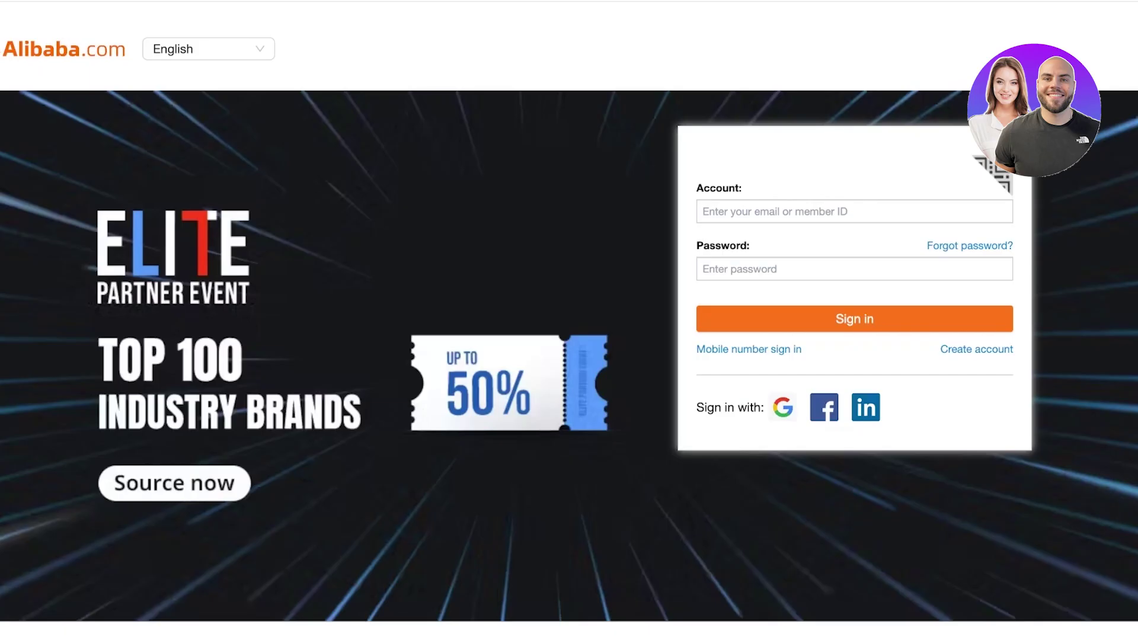
# Scroll through the dresses search results listing 200,000+ products with prices and minimum orders.
pyautogui.scroll(-7, 569, 320)
pyautogui.scroll(6, 569, 320)
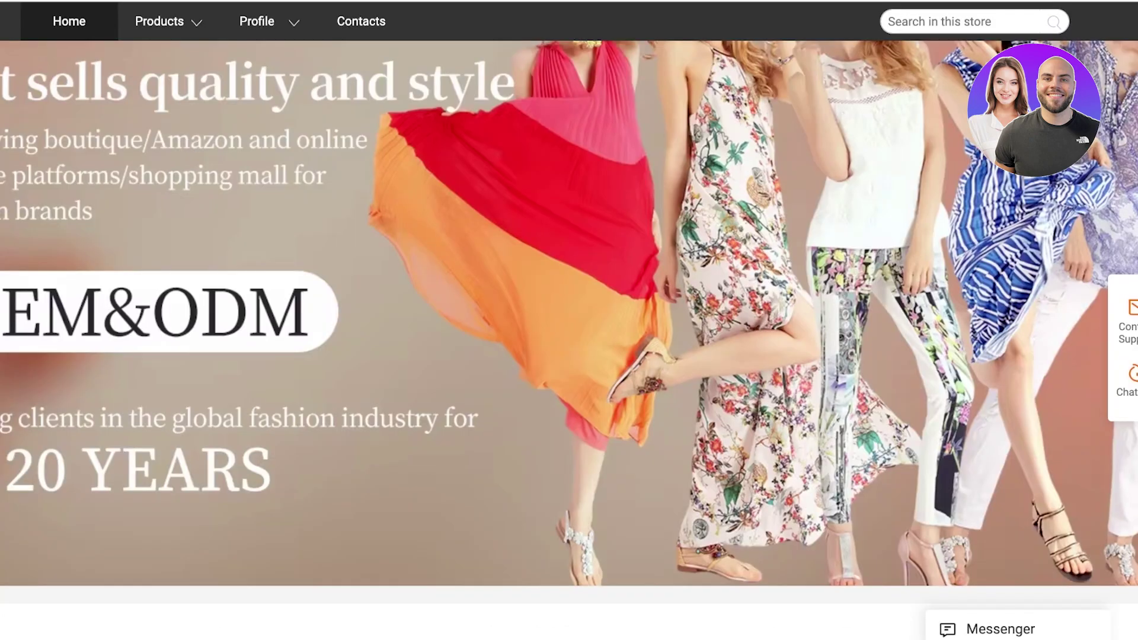
pyautogui.scroll(5, 569, 320)
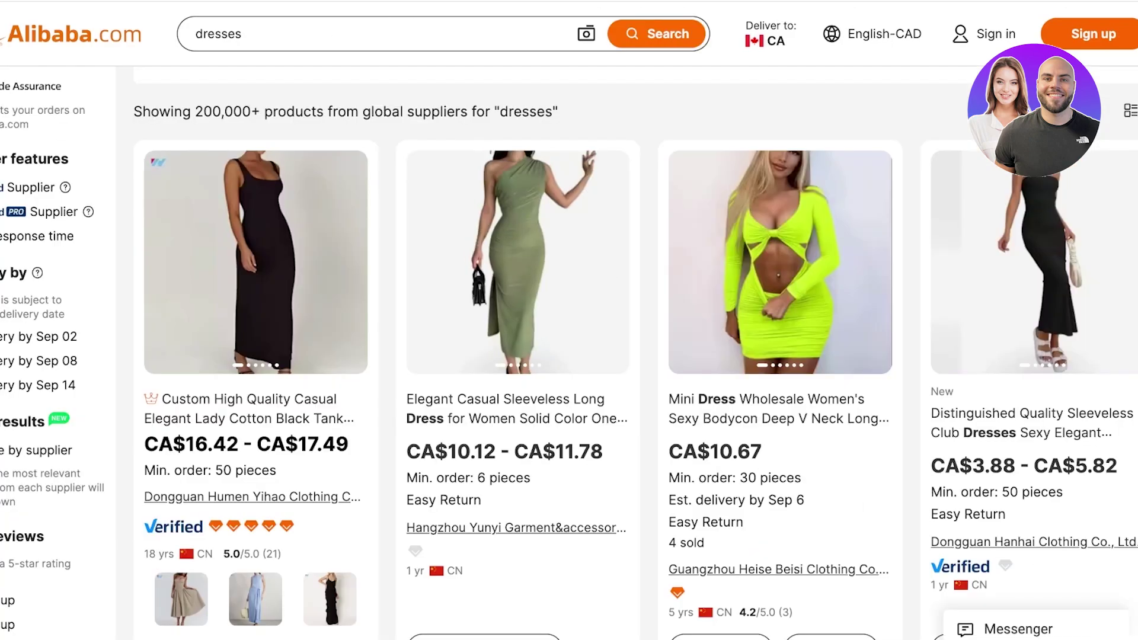
pyautogui.scroll(-4, 779, 267)
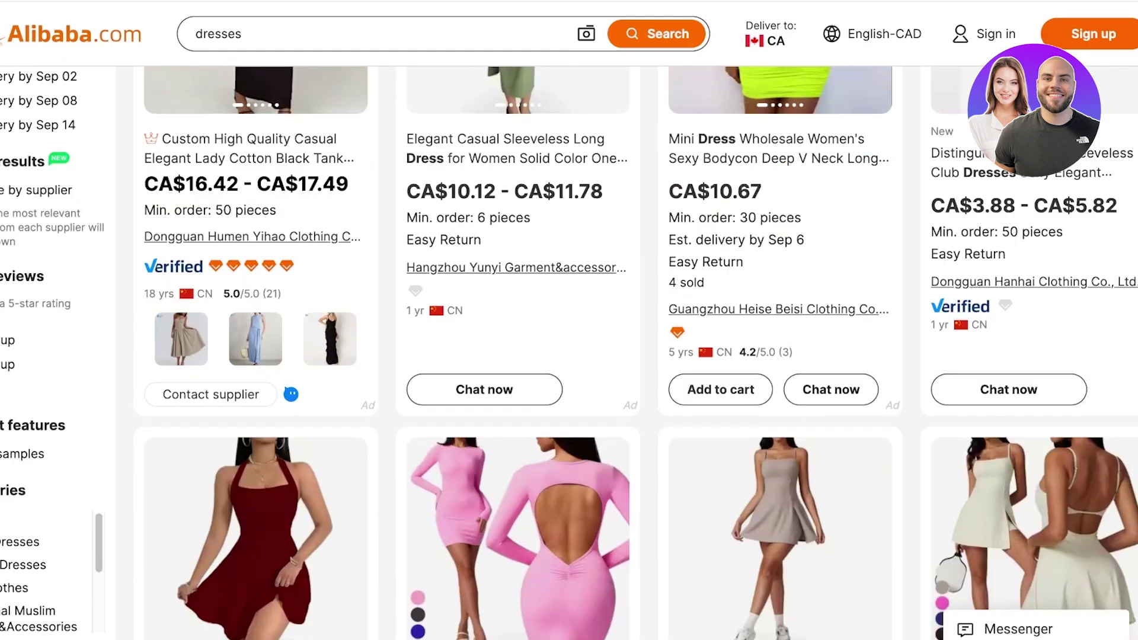
pyautogui.scroll(-5, 516, 267)
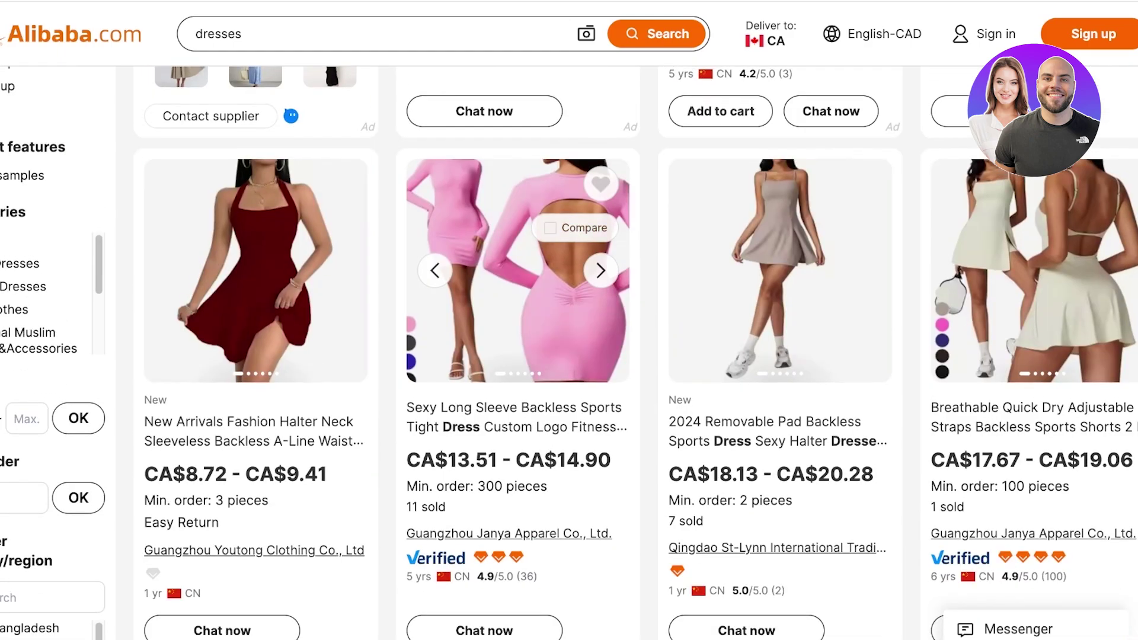
pyautogui.scroll(-5, 779, 266)
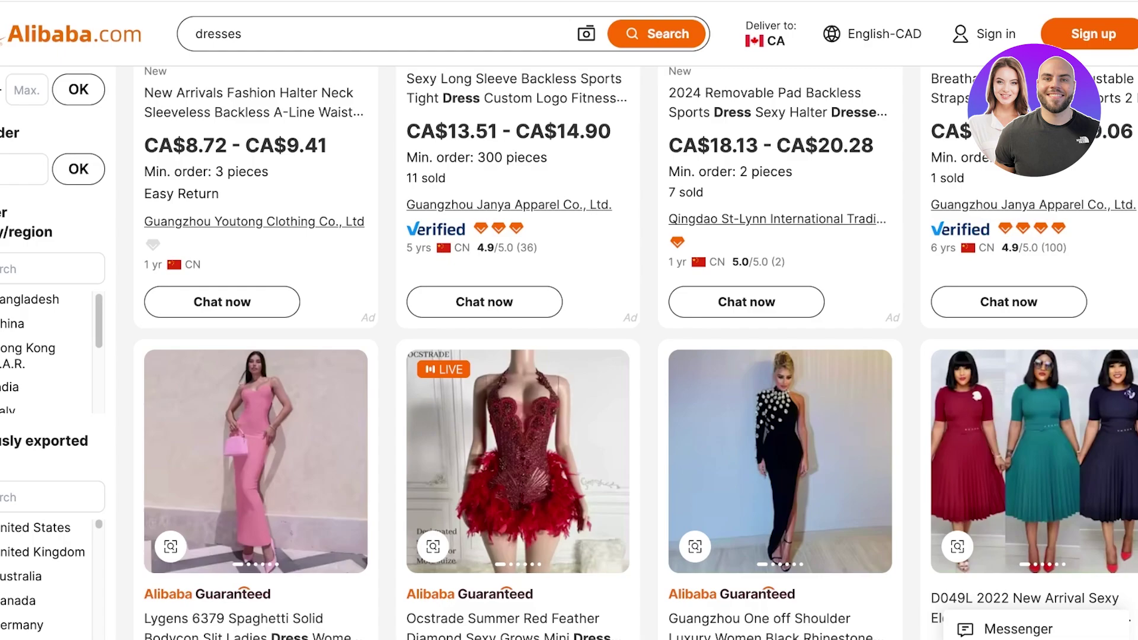
pyautogui.scroll(-4, 569, 352)
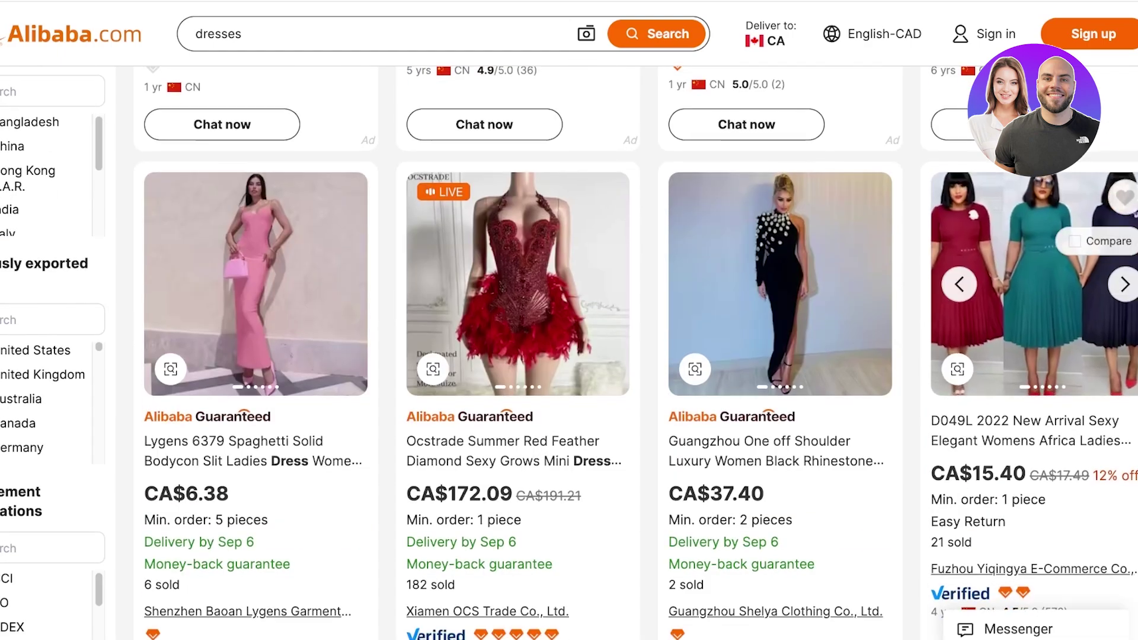
pyautogui.scroll(-1, 779, 295)
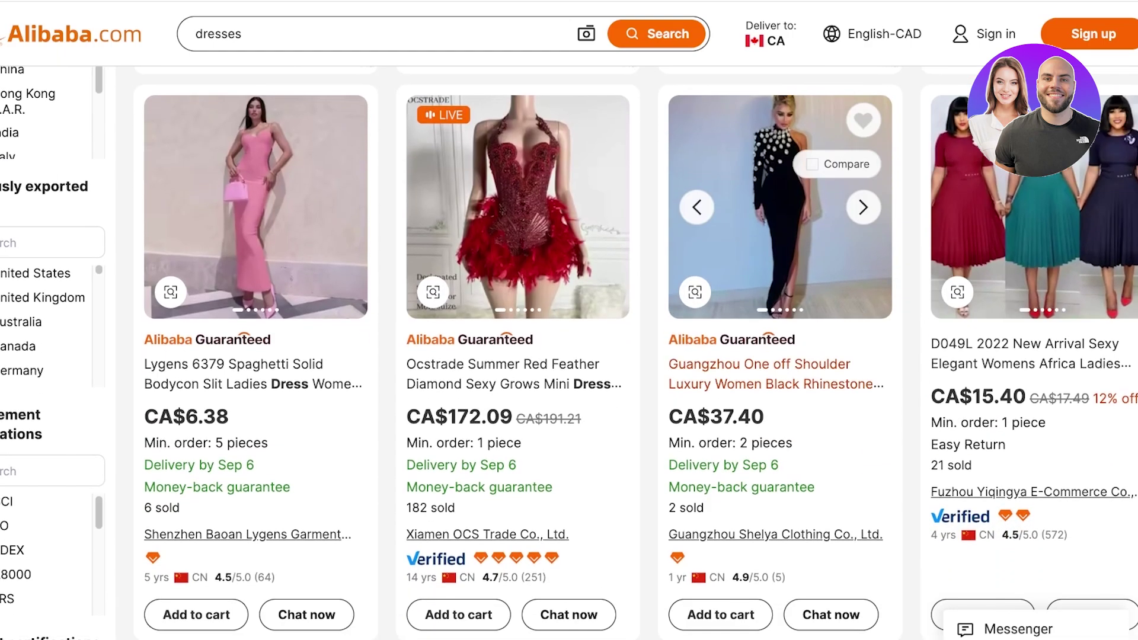
pyautogui.scroll(-1, 780, 296)
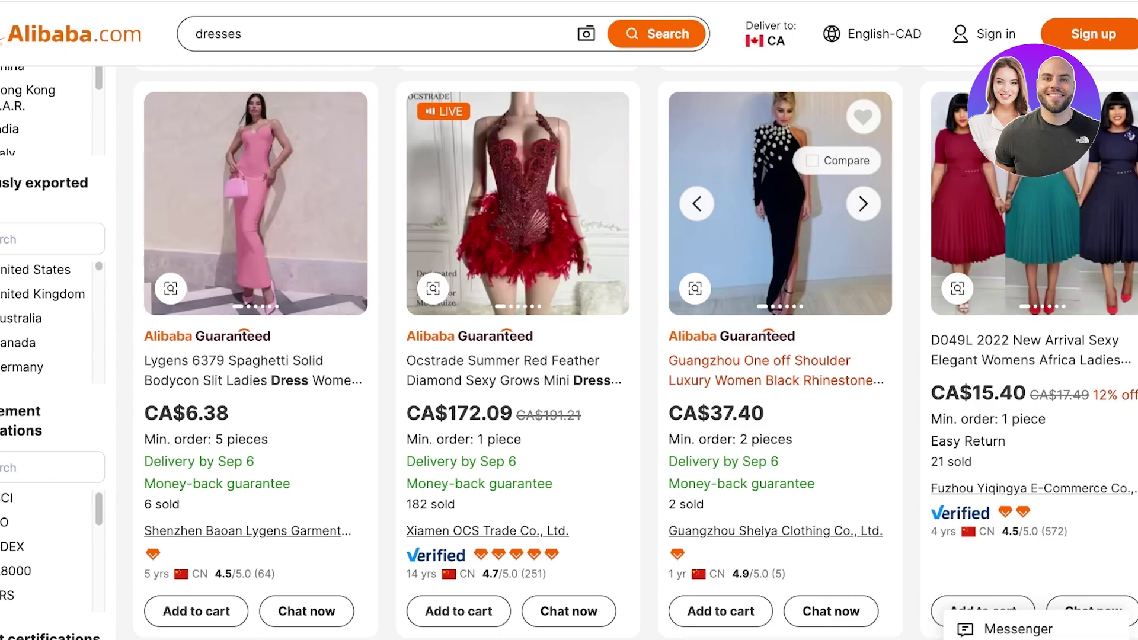
pyautogui.scroll(-8, 568, 353)
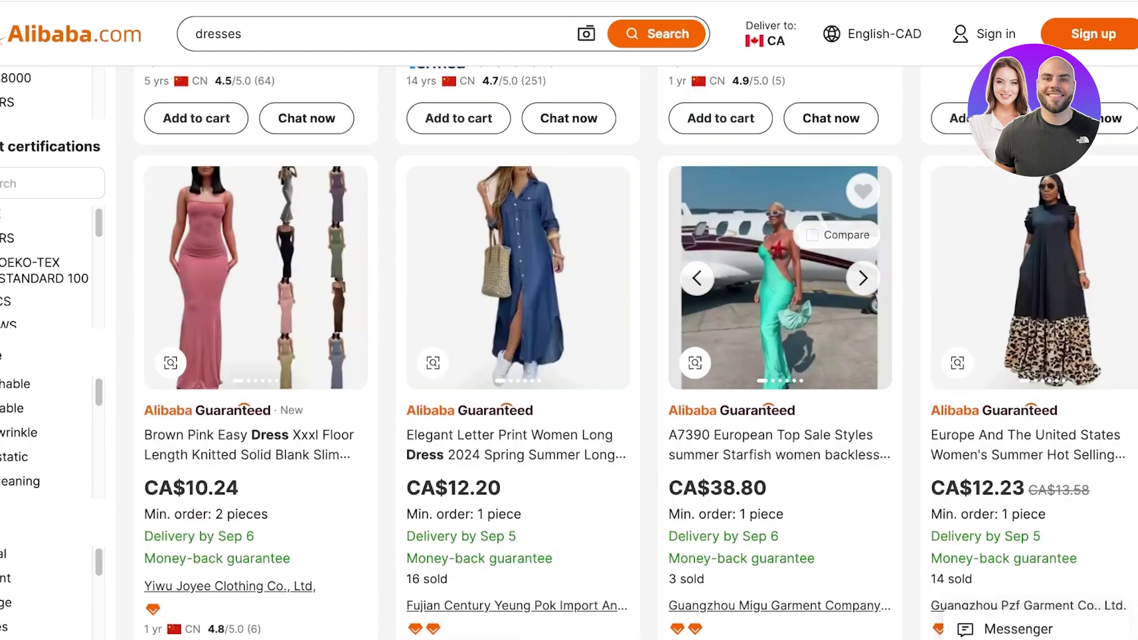
pyautogui.scroll(-9, 780, 278)
pyautogui.scroll(-6, 569, 353)
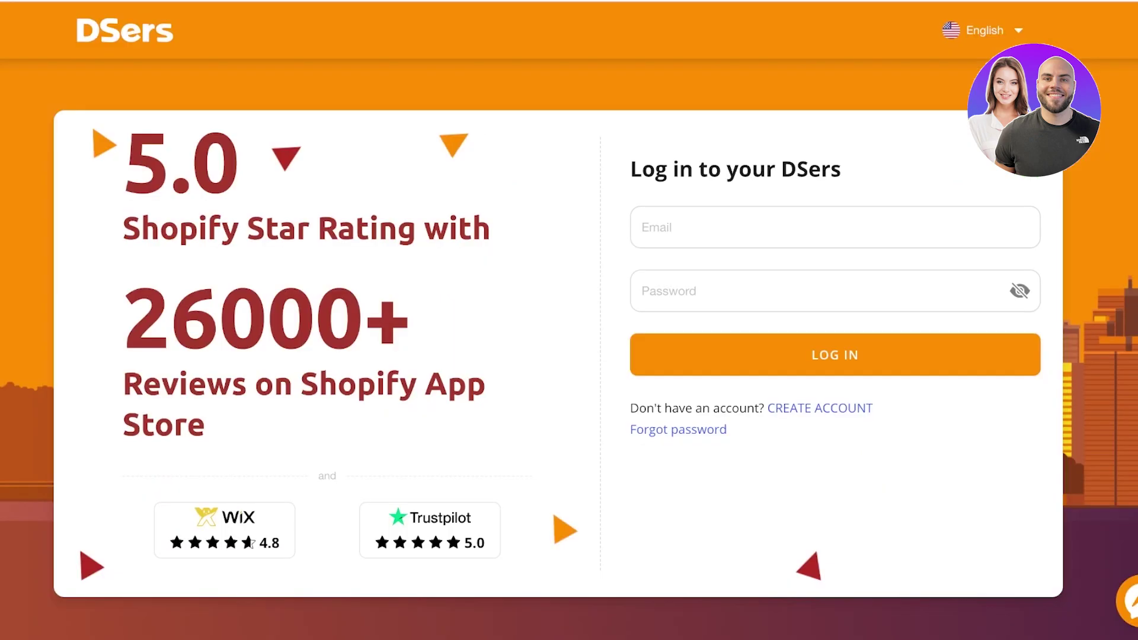
# Log into DSers with the account's Gmail address and password.
pyautogui.click(770, 227)
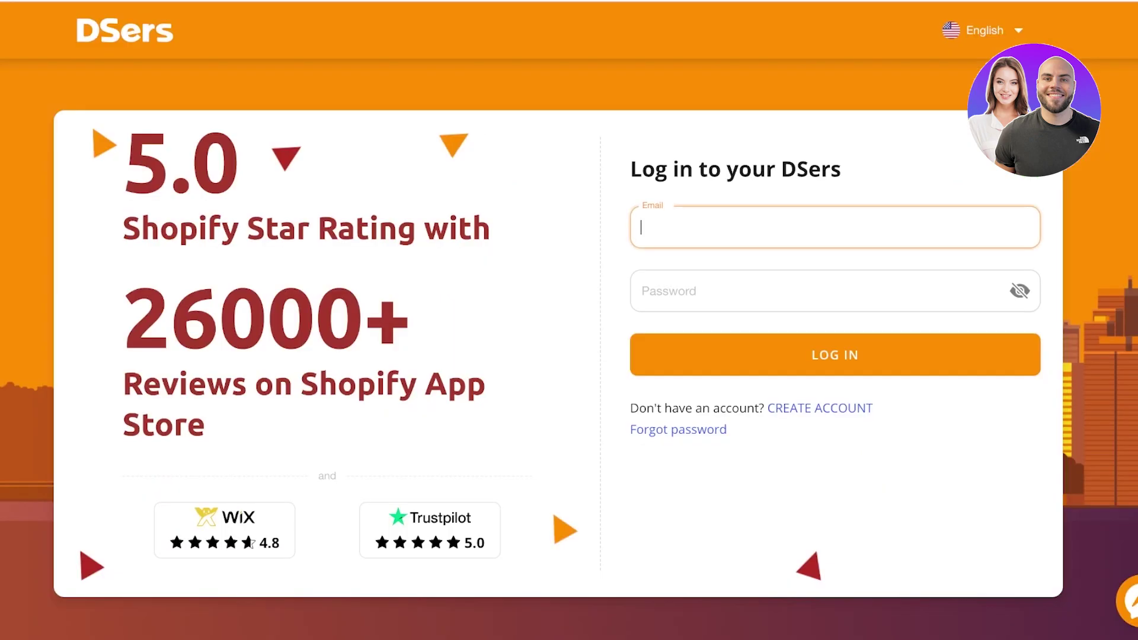
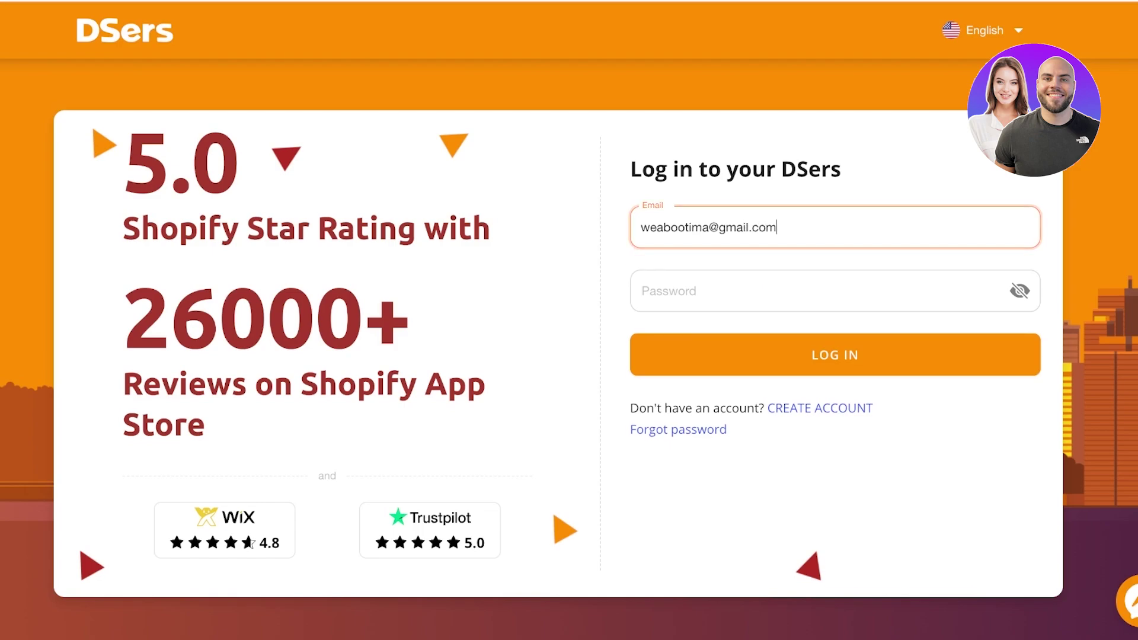
pyautogui.press('Tab')
pyautogui.write('••••')
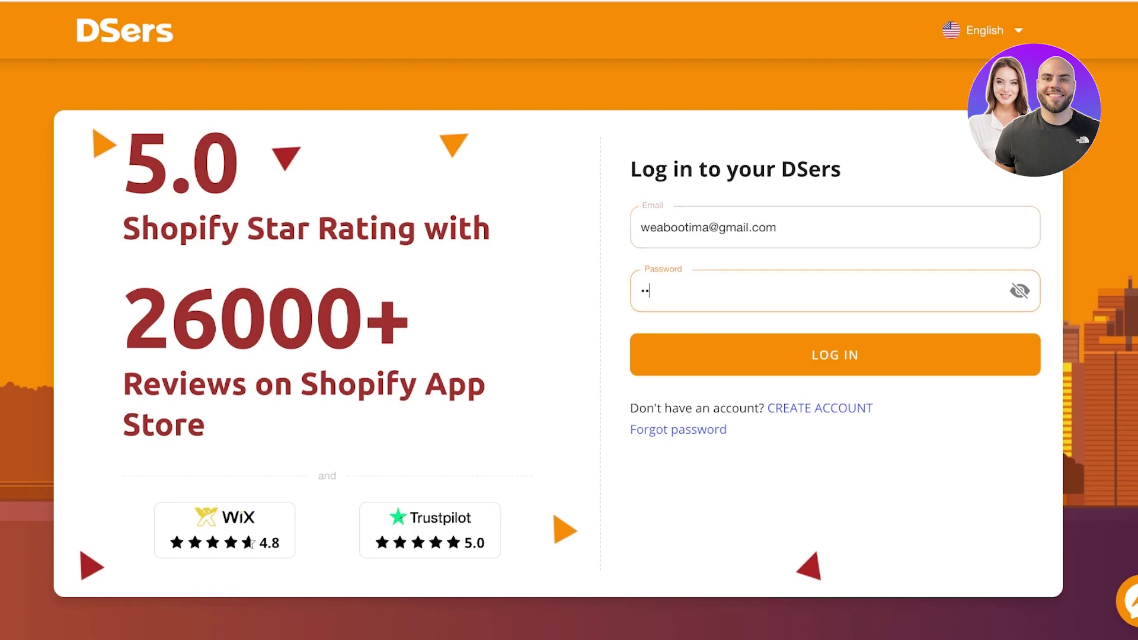
pyautogui.write('•••••')
pyautogui.press('Return')
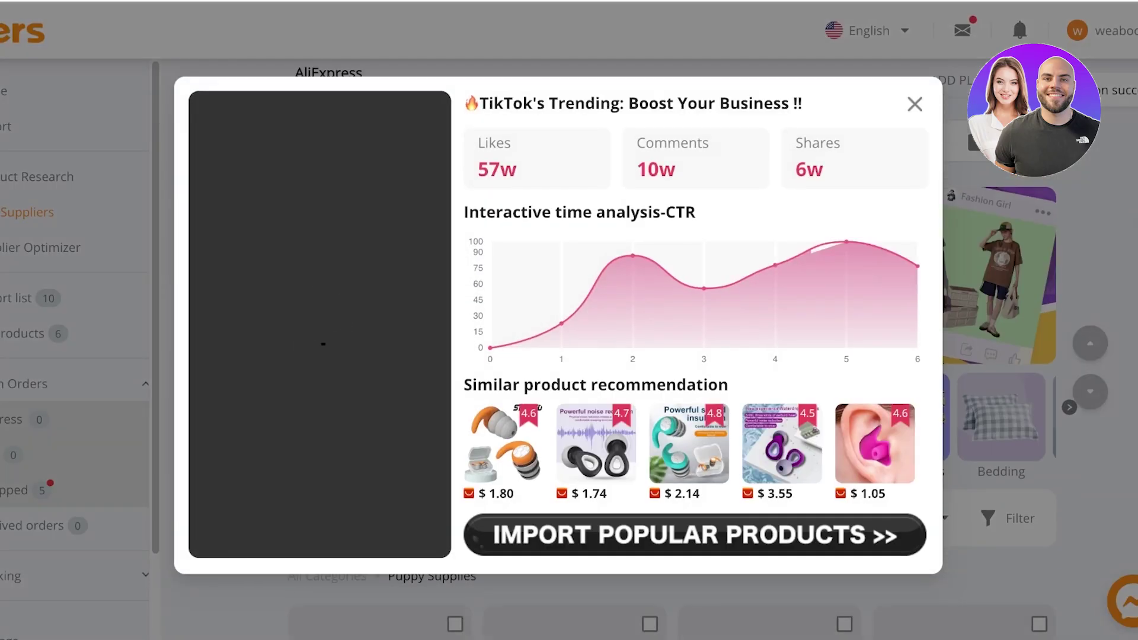
# Dismiss the TikTok Trending popup, what's new panel and store authorization warning.
pyautogui.press('Escape')
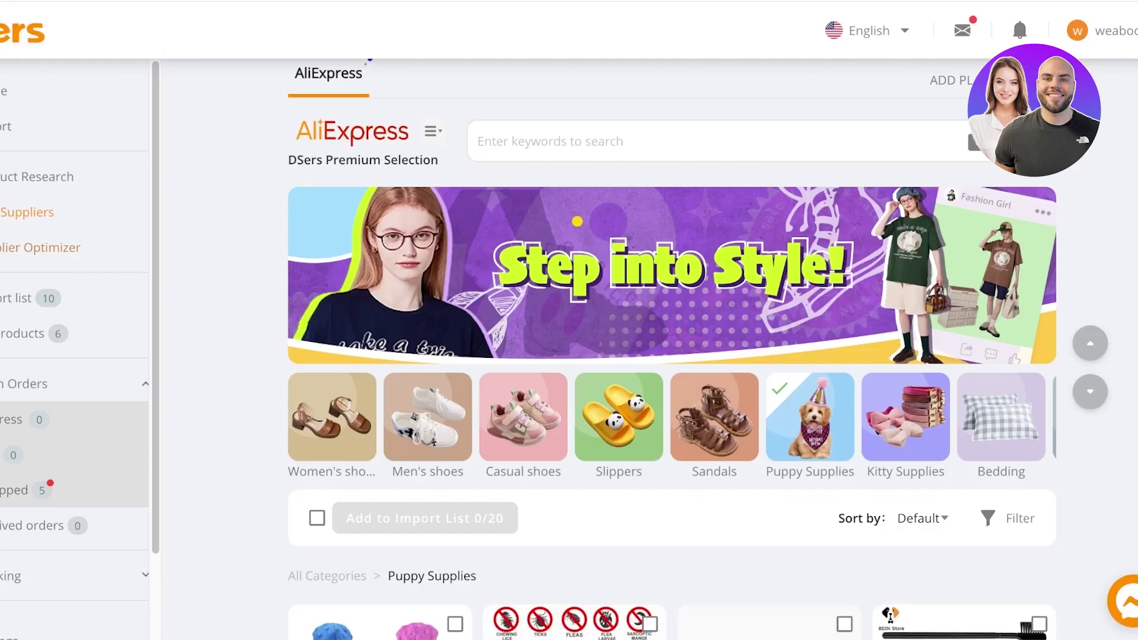
pyautogui.press('Escape')
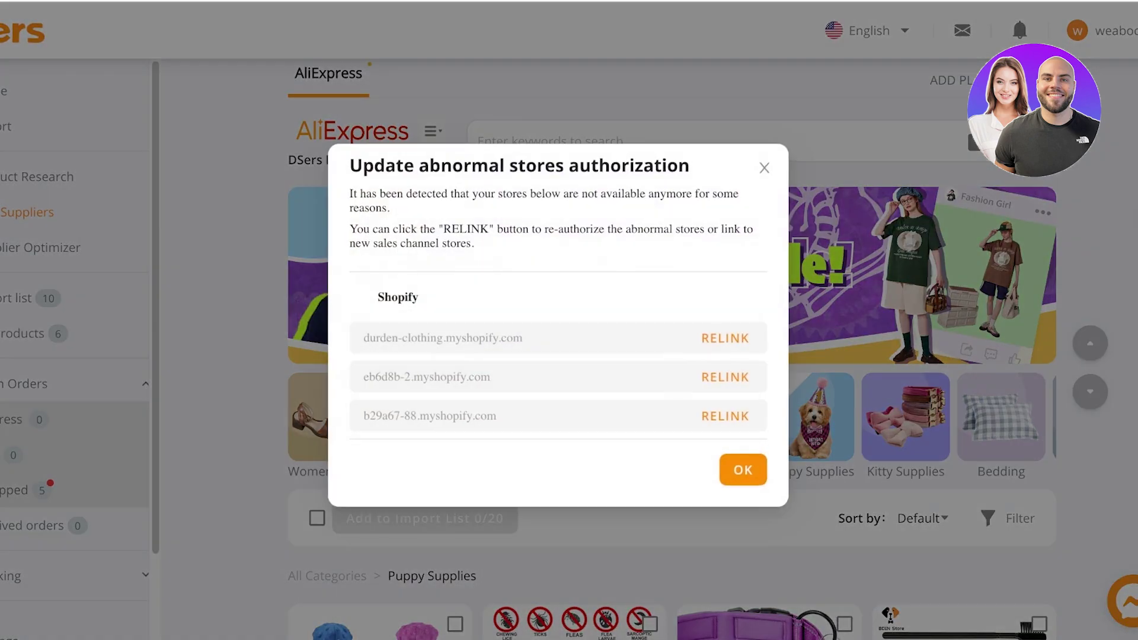
pyautogui.press('Escape')
# Scroll the sidebar and choose ADD MORE STORES to link another store.
pyautogui.scroll(-3, 569, 355)
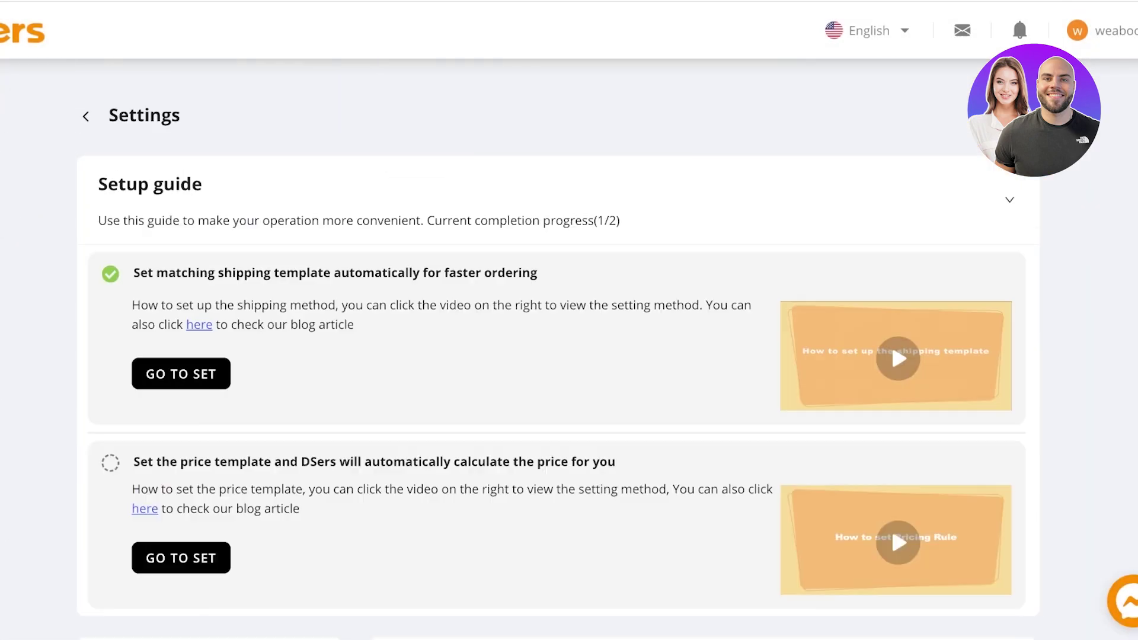
pyautogui.scroll(-5, 569, 356)
pyautogui.scroll(5, 569, 355)
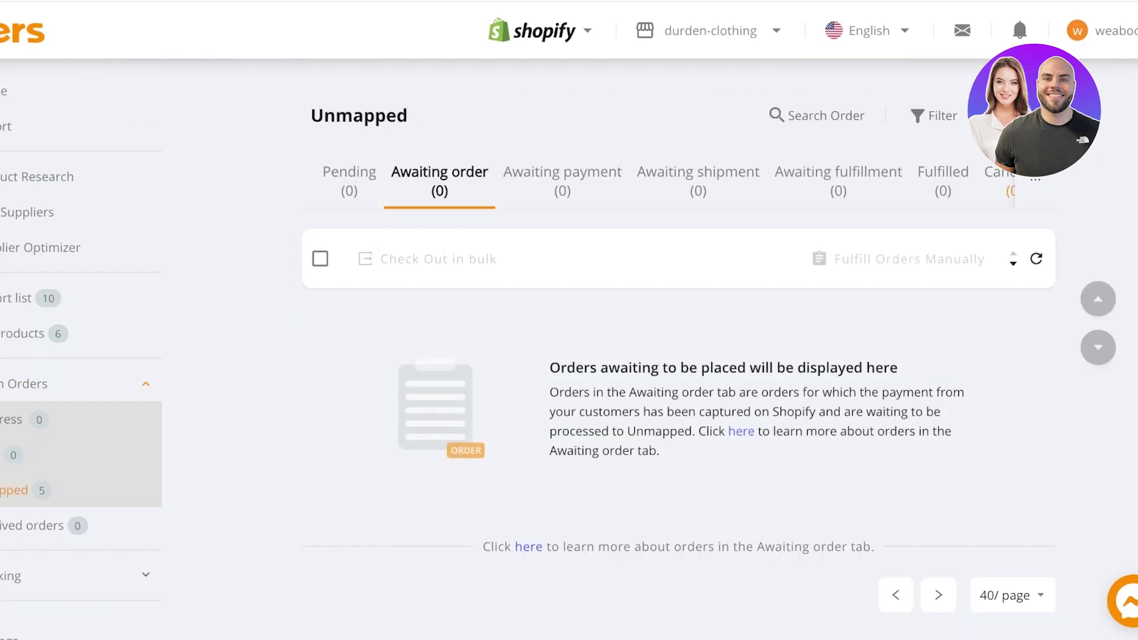
pyautogui.scroll(-2, 81, 356)
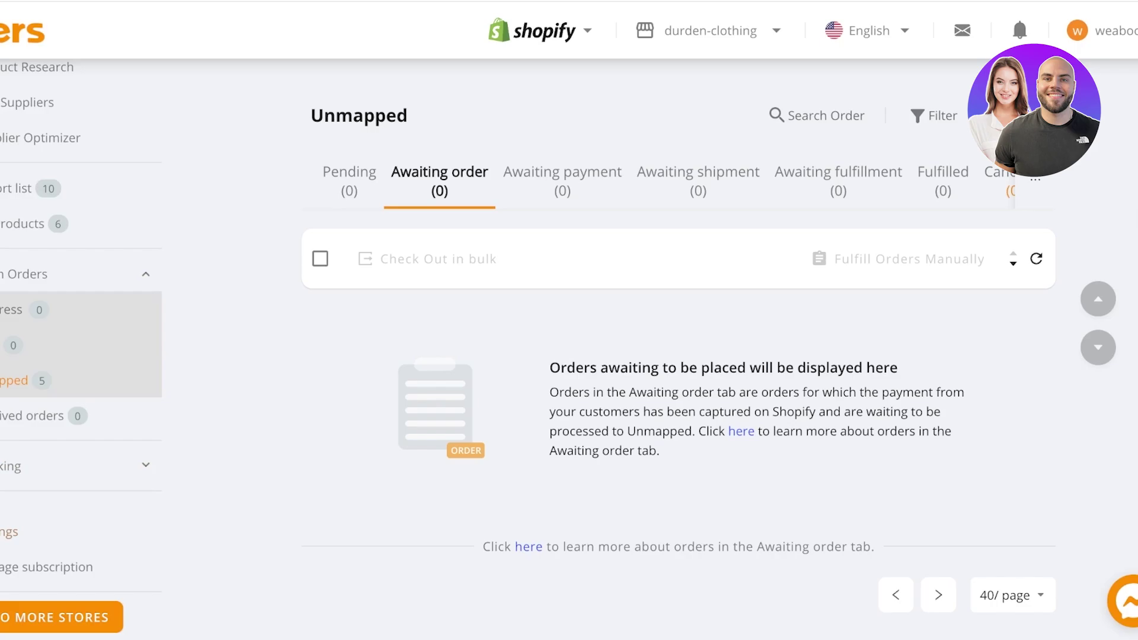
pyautogui.click(59, 617)
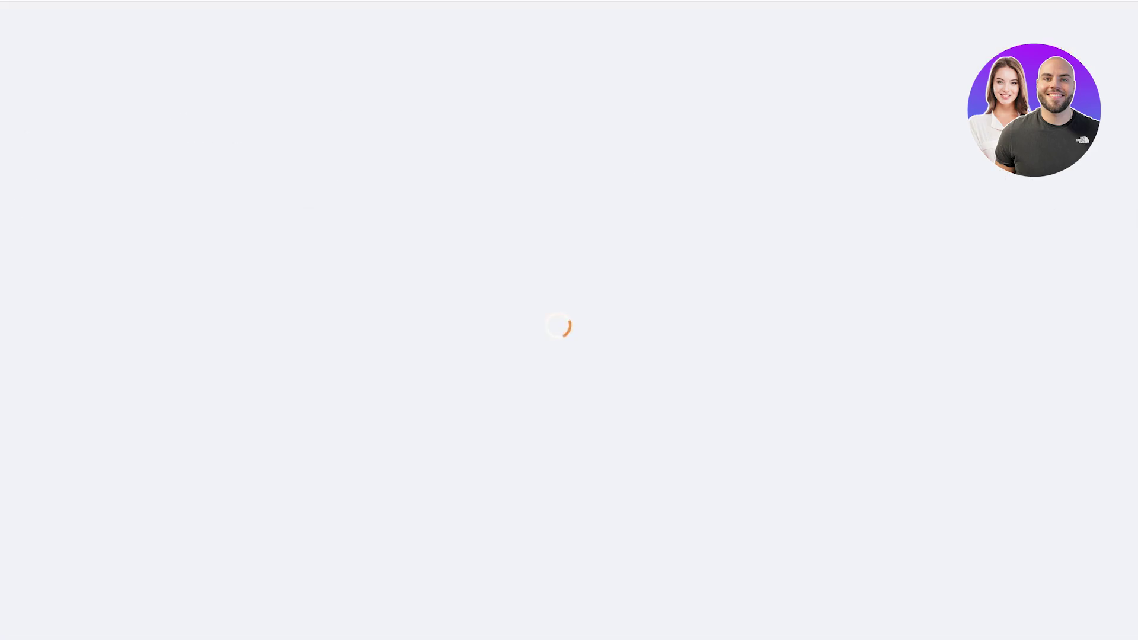
# Scroll the platform list to view the TikTok and TikTok-US store options.
pyautogui.scroll(-4, 551, 266)
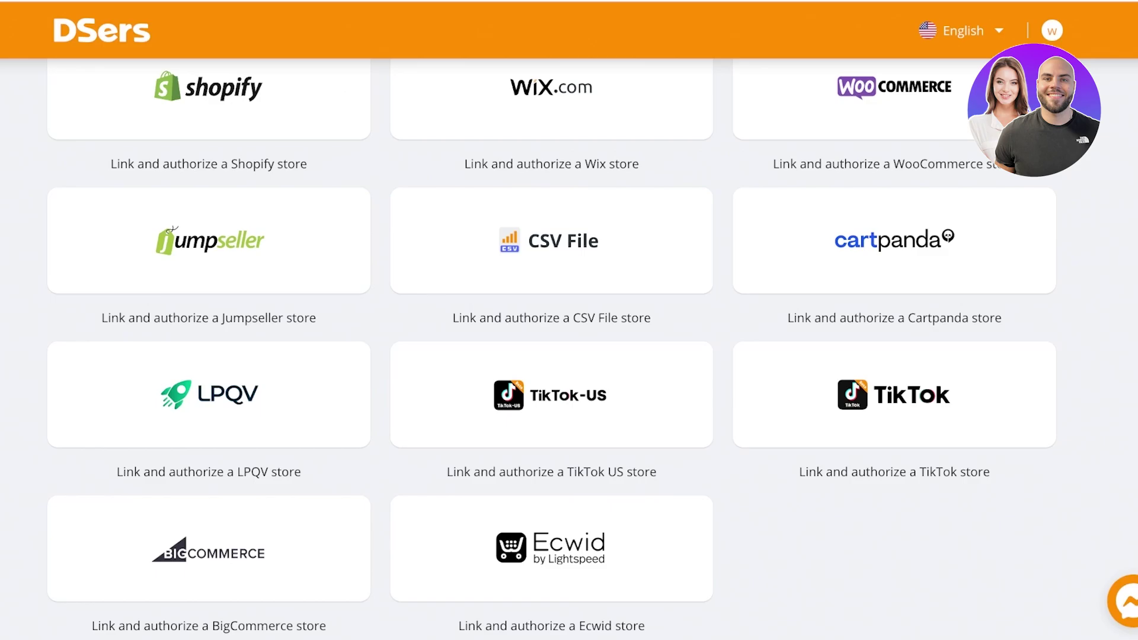
pyautogui.scroll(5, 551, 344)
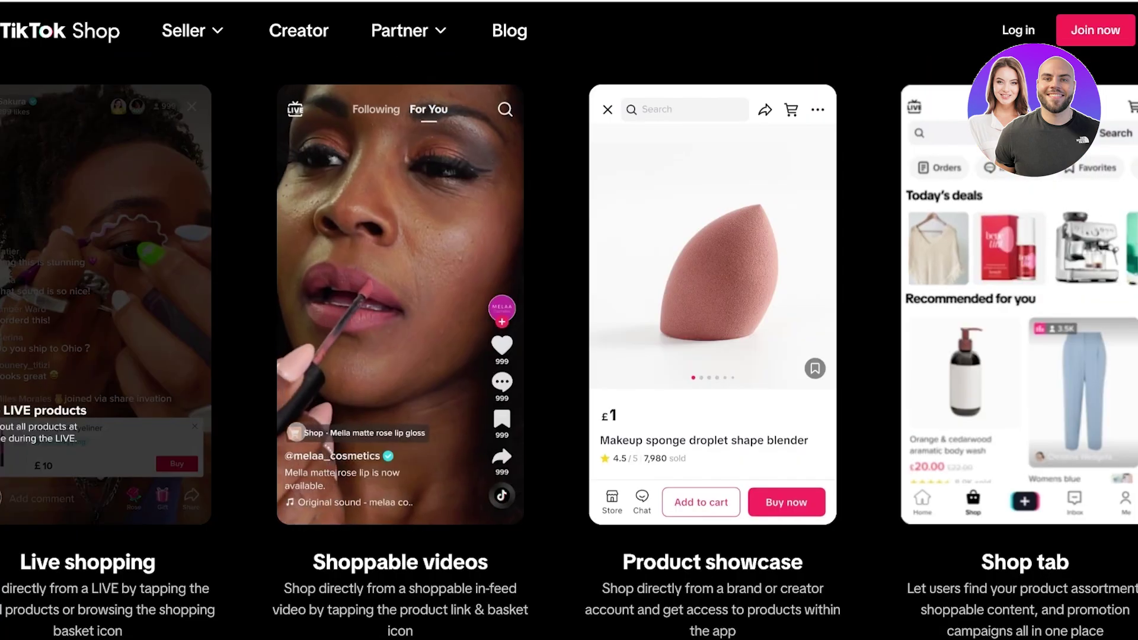
pyautogui.scroll(20, 568, 350)
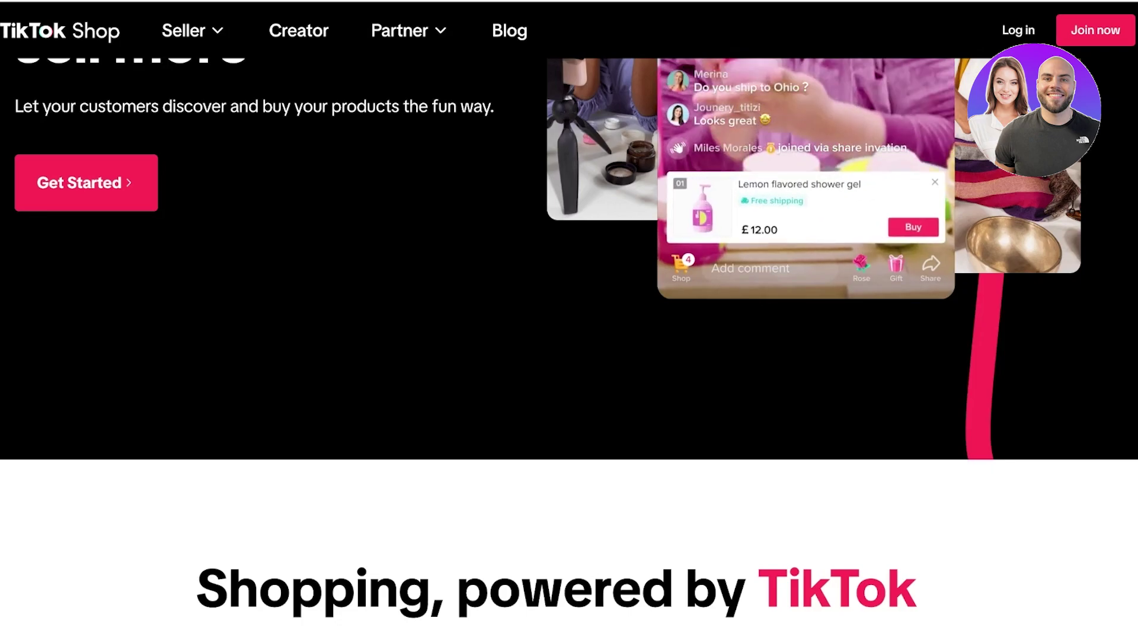
pyautogui.scroll(7, 569, 349)
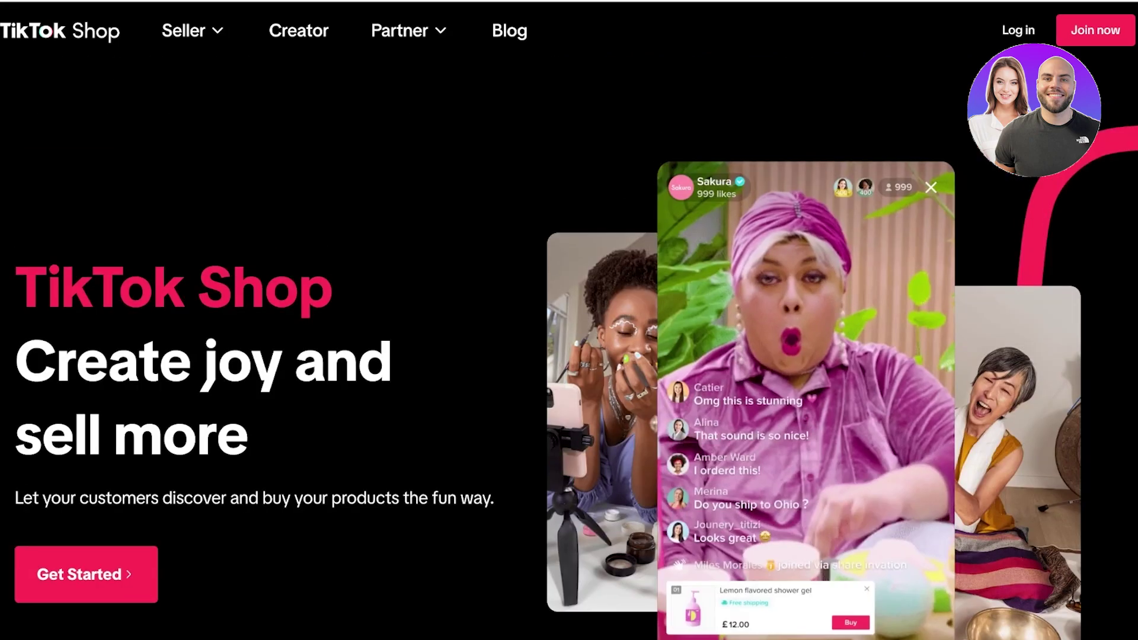